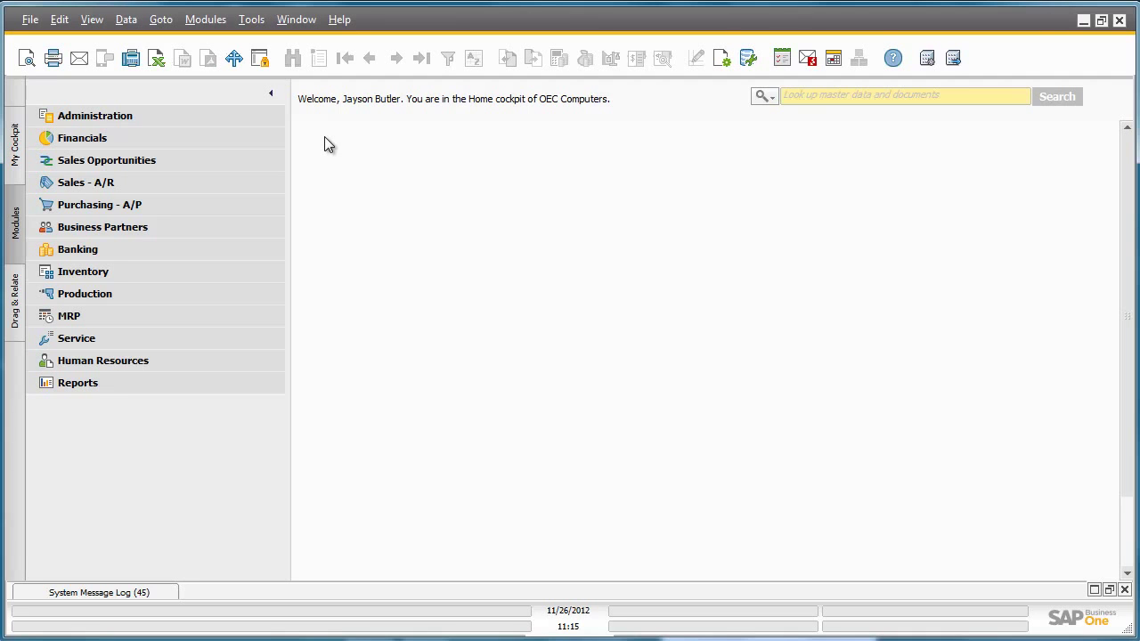
Step: Start a new purchase request in Purchasing - A/P and set its required date to 12/07/2012
{"action": "left_click", "coordinate": [192, 204]}
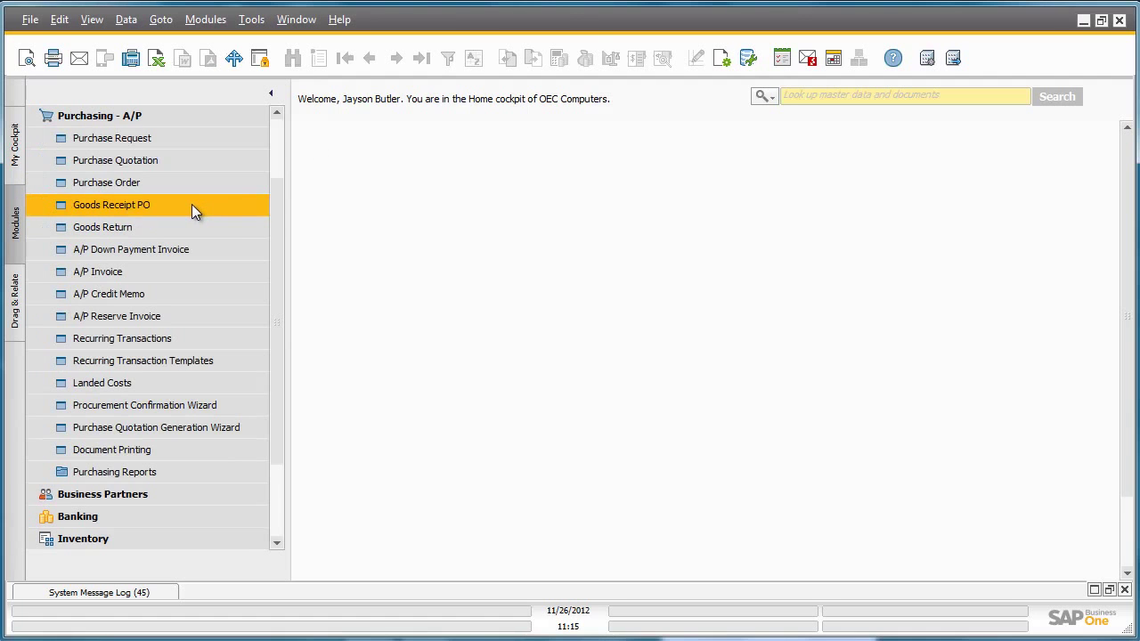
{"action": "left_click", "coordinate": [127, 143]}
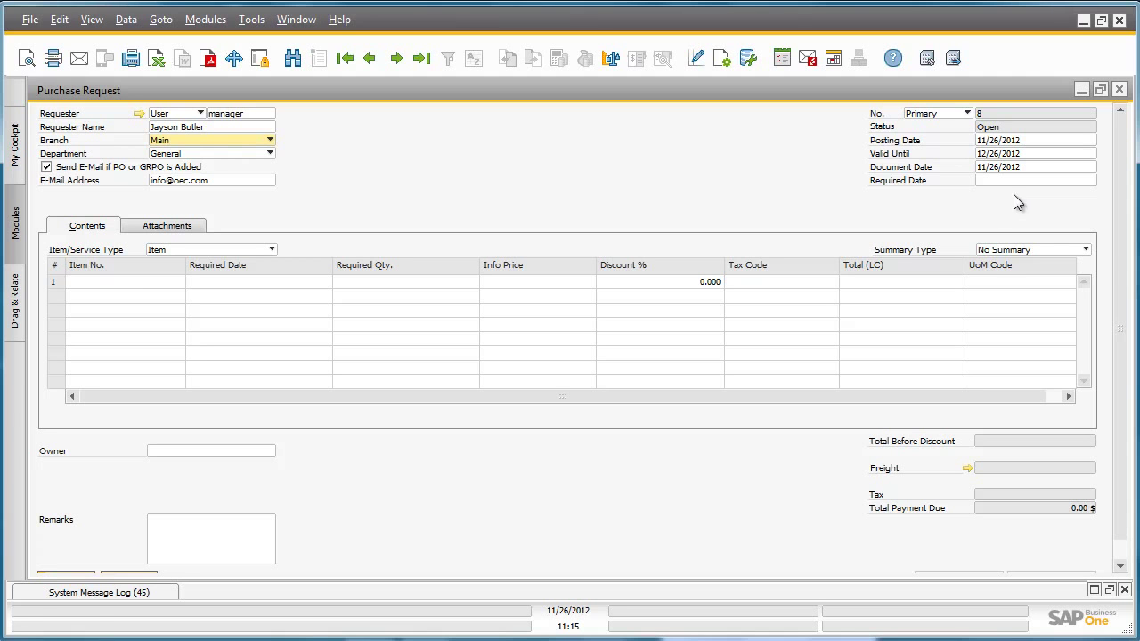
{"action": "left_click", "coordinate": [1045, 179]}
{"action": "left_click", "coordinate": [1092, 180]}
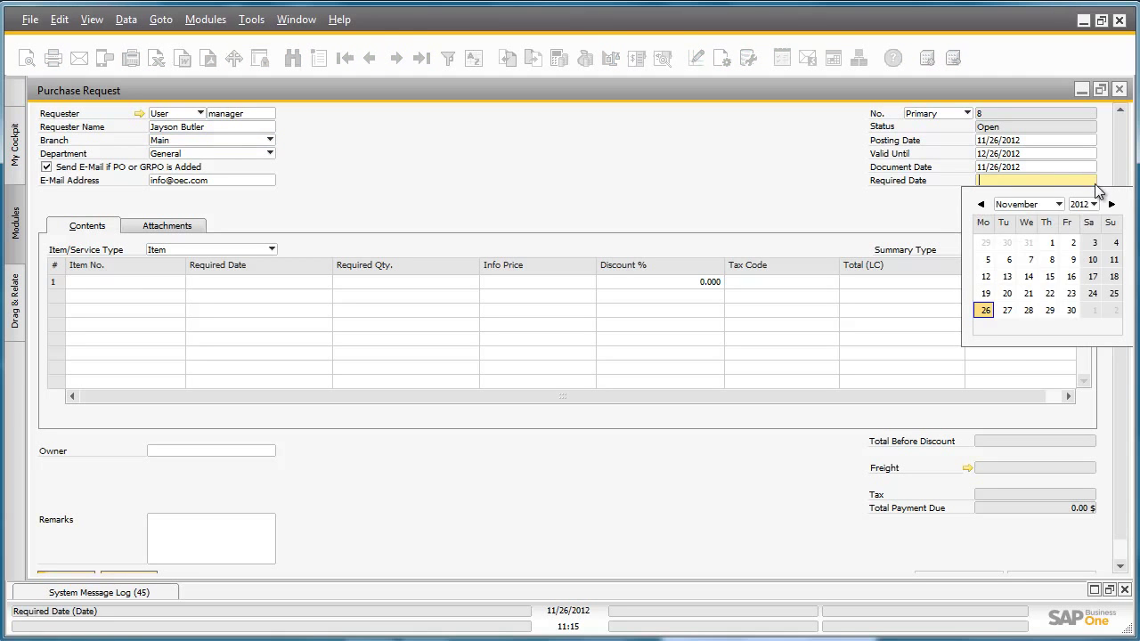
{"action": "left_click", "coordinate": [1058, 204]}
{"action": "left_click", "coordinate": [1033, 376]}
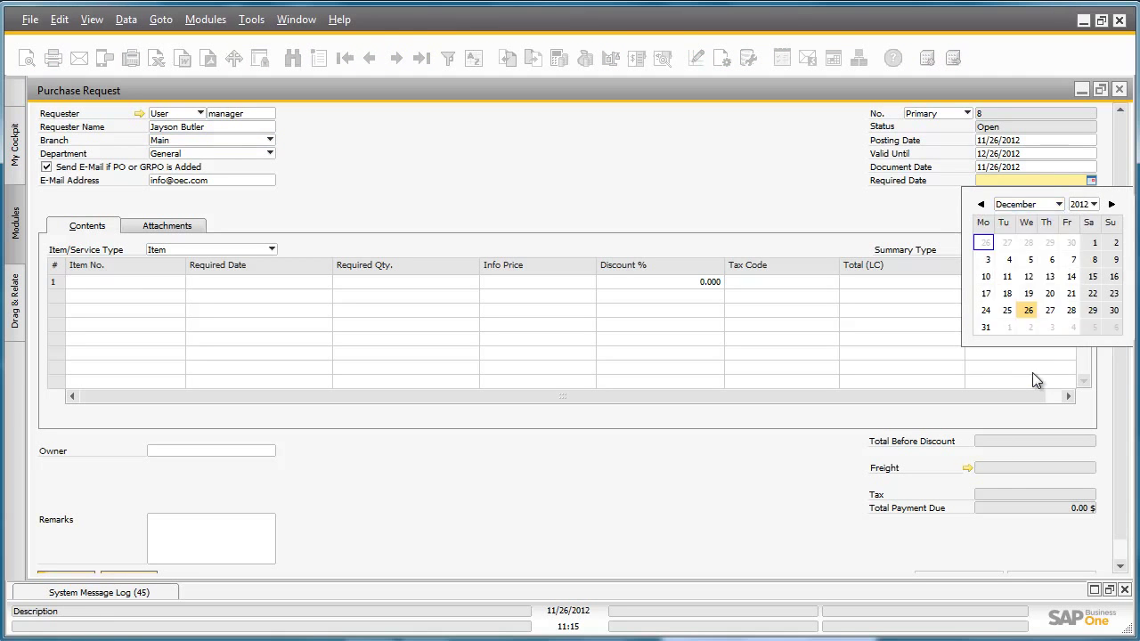
{"action": "left_click", "coordinate": [1073, 259]}
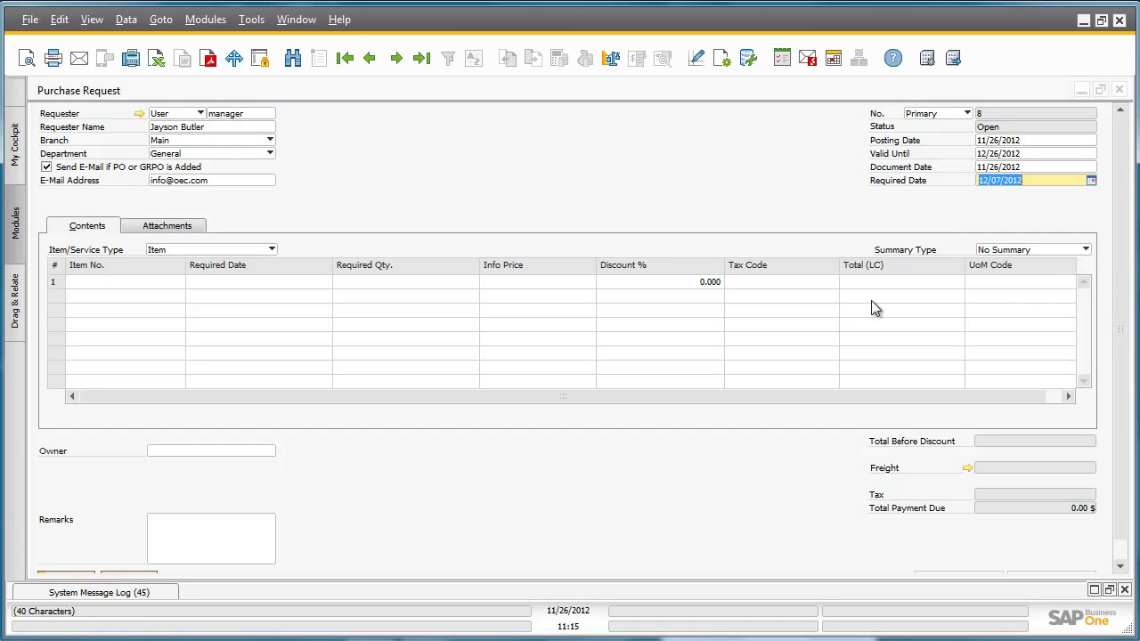
Step: Add item Z00001 to the first line of the purchase request with a required quantity of 3
{"action": "left_click", "coordinate": [156, 279]}
{"action": "left_click", "coordinate": [179, 281]}
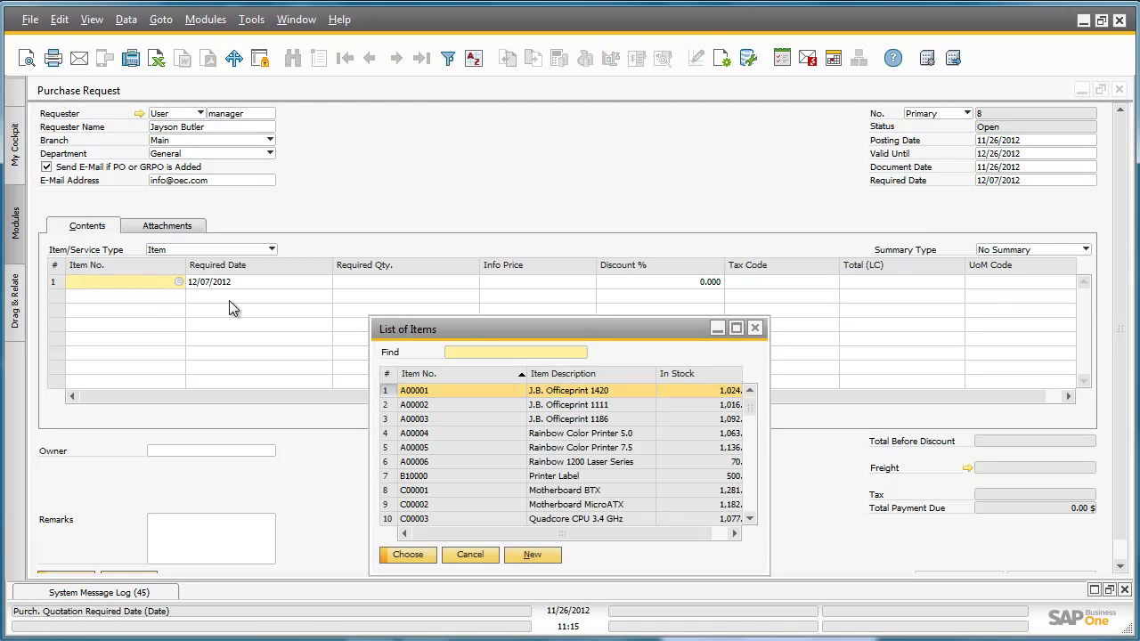
{"action": "double_click", "coordinate": [620, 377]}
{"action": "double_click", "coordinate": [619, 390]}
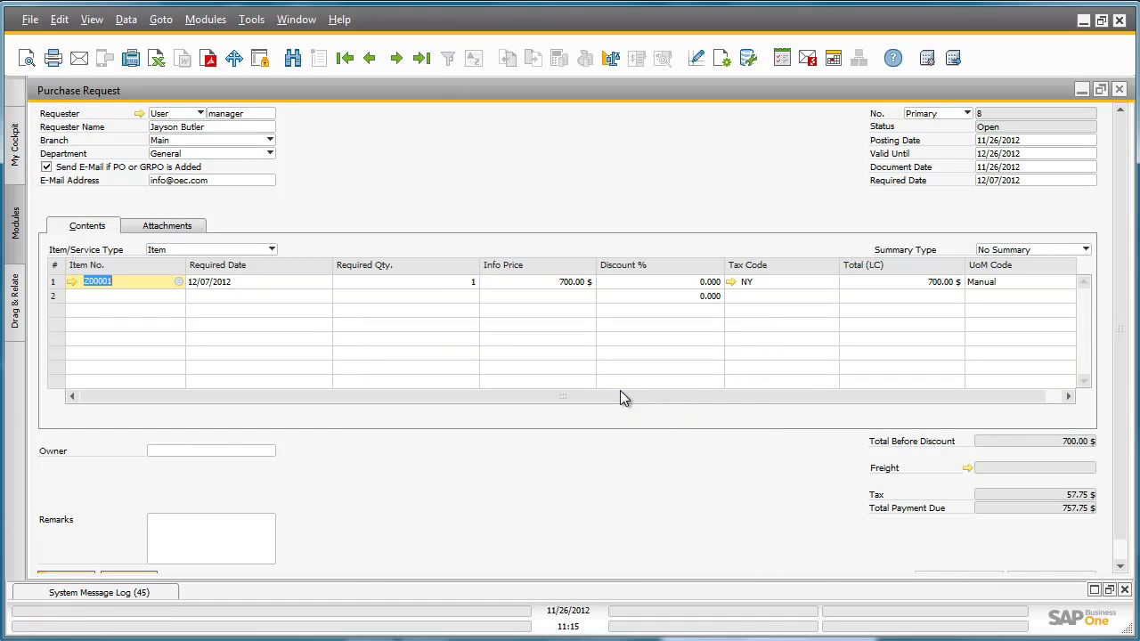
{"action": "left_click", "coordinate": [425, 287]}
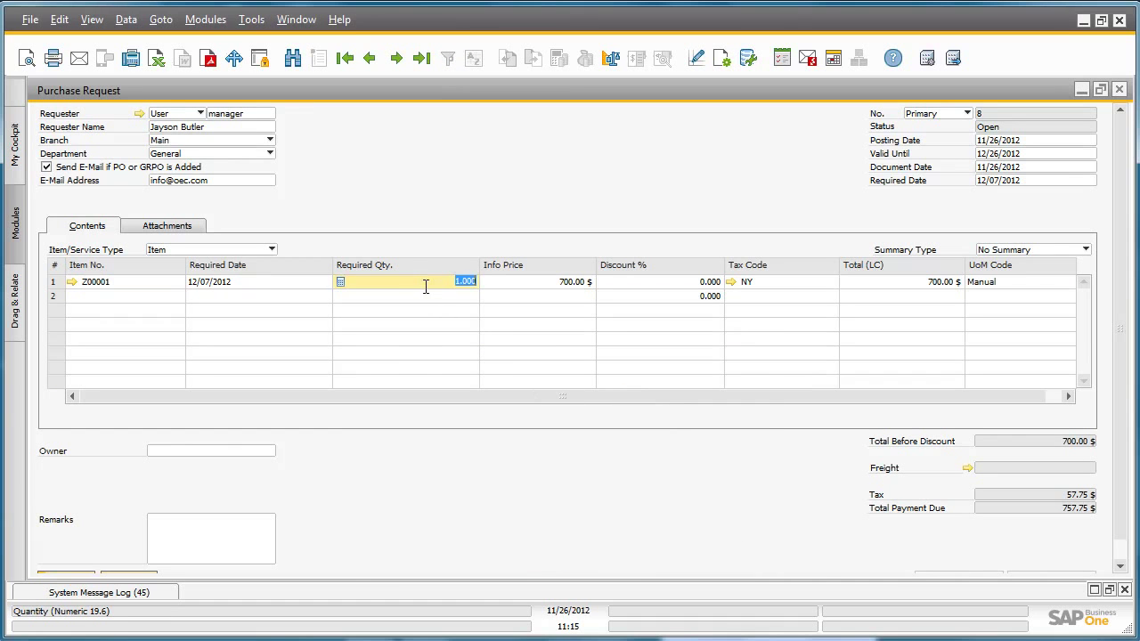
{"action": "type", "text": "3"}
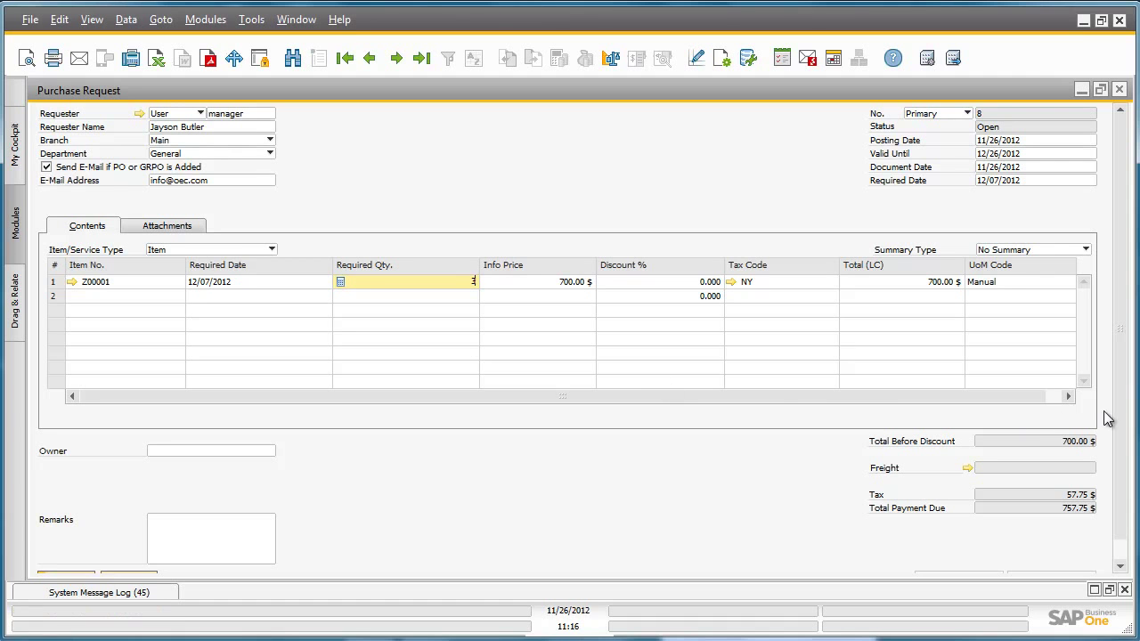
Step: Submit the purchase request for authorization with the remark "Please approve" and close the empty form
{"action": "scroll", "coordinate": [1124, 424], "scroll_direction": "down", "scroll_amount": 1}
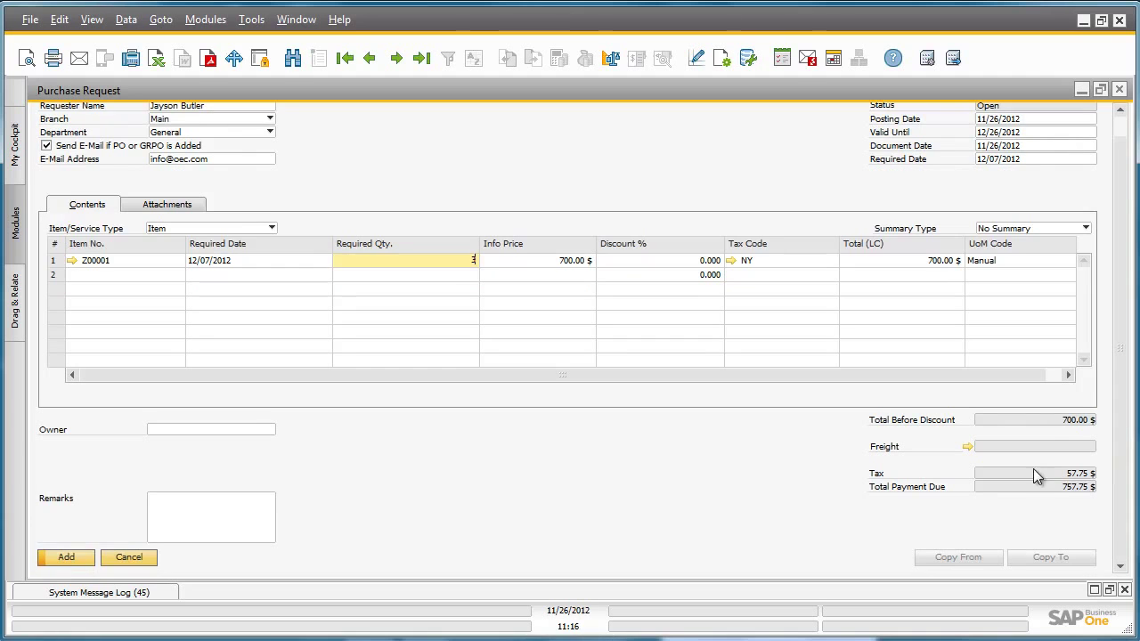
{"action": "left_click", "coordinate": [80, 562]}
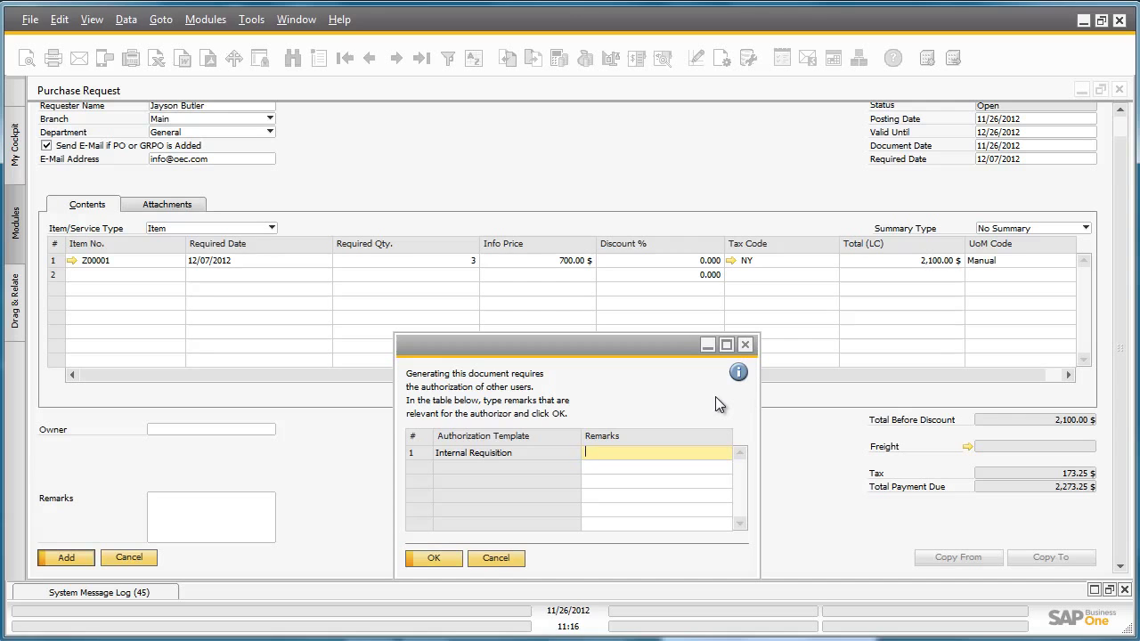
{"action": "type", "text": "Please approve"}
{"action": "left_click", "coordinate": [414, 555]}
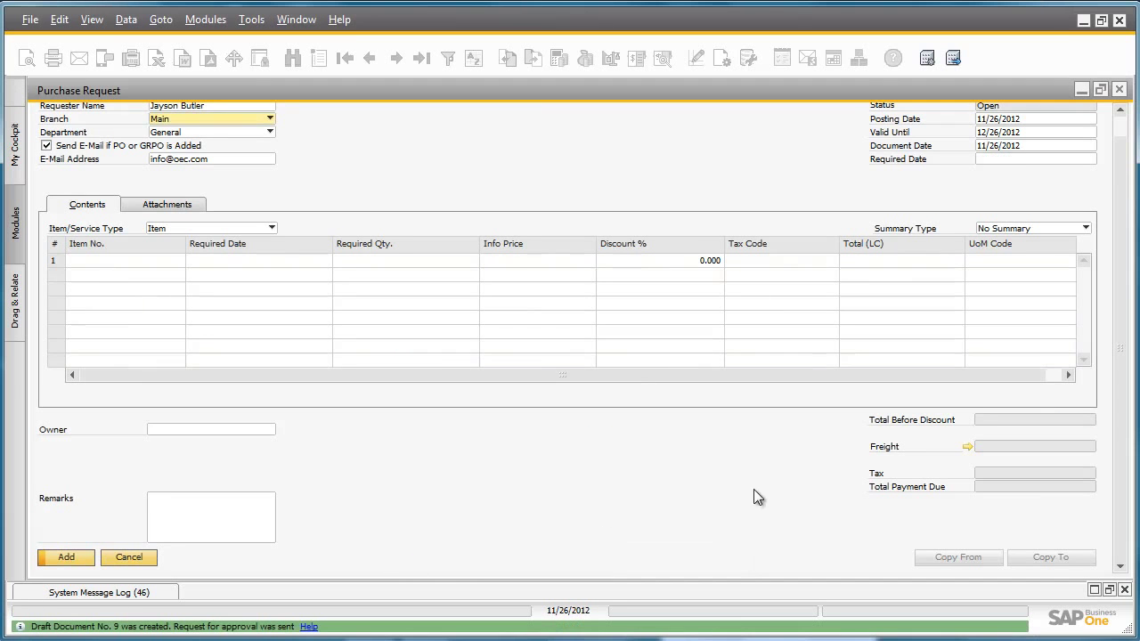
{"action": "left_click", "coordinate": [1118, 90]}
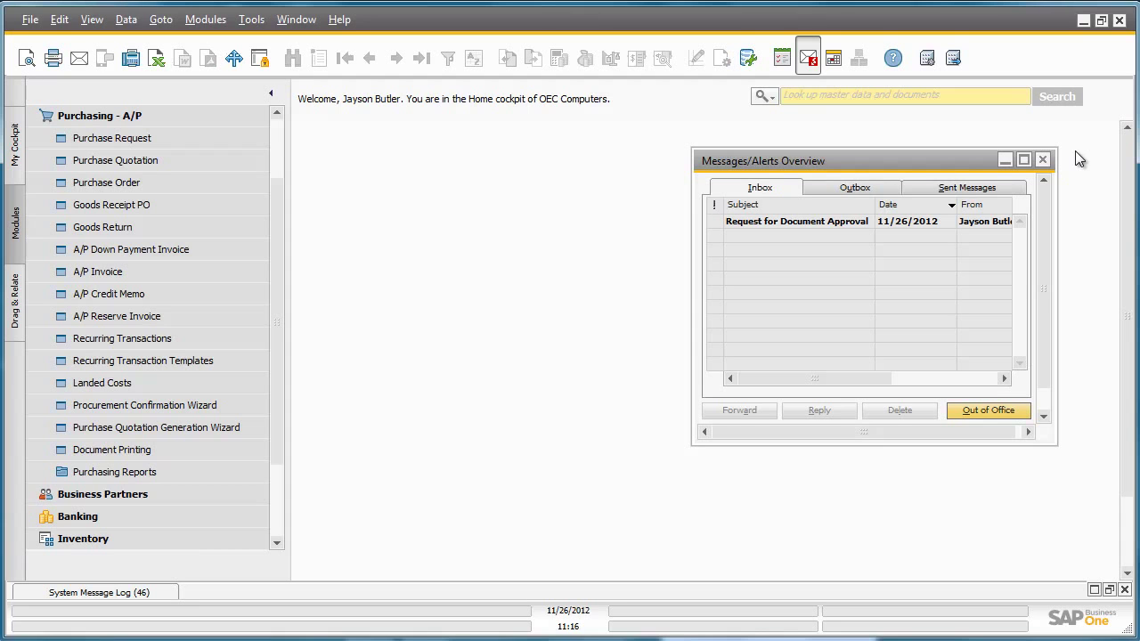
Step: Open the approval request from the inbox message and set its decision to Approved
{"action": "left_click", "coordinate": [846, 221]}
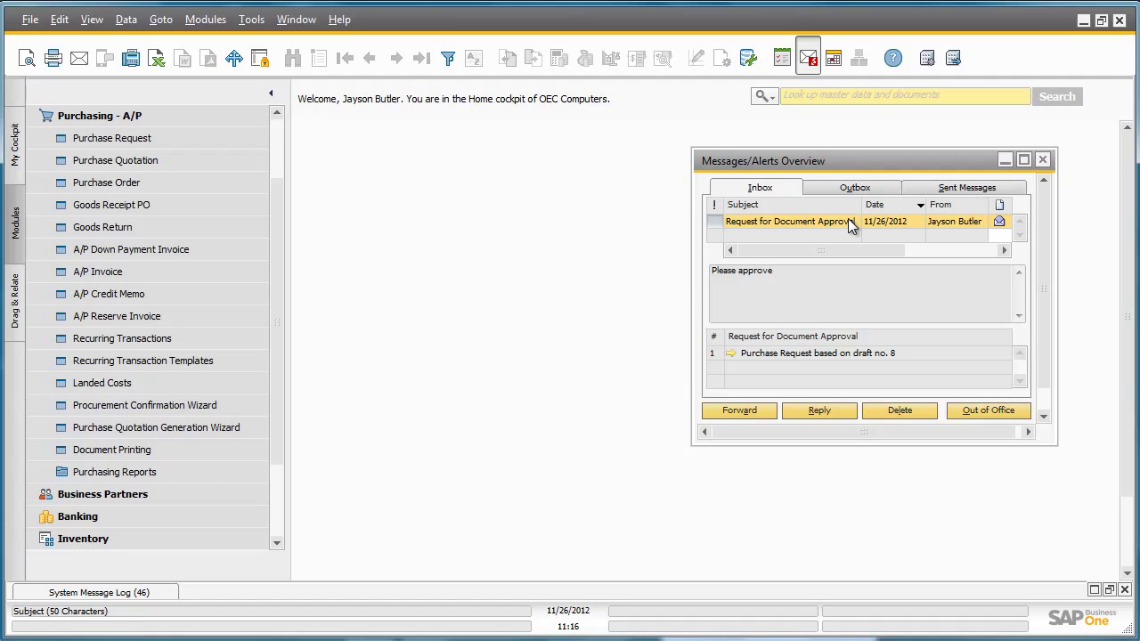
{"action": "left_click", "coordinate": [730, 351]}
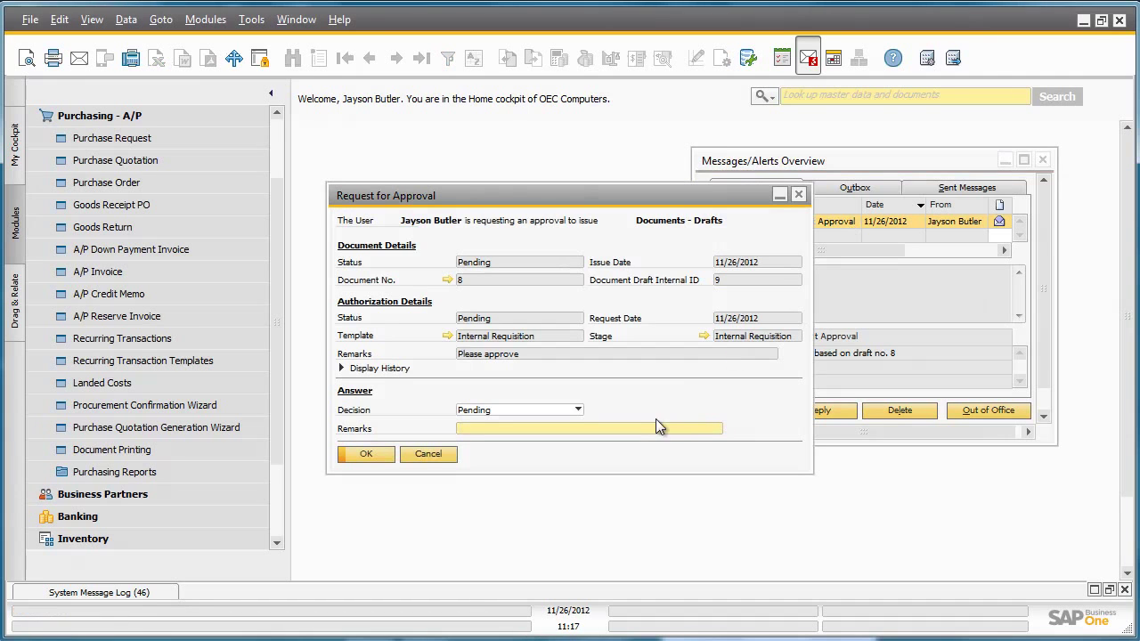
{"action": "left_click", "coordinate": [509, 407]}
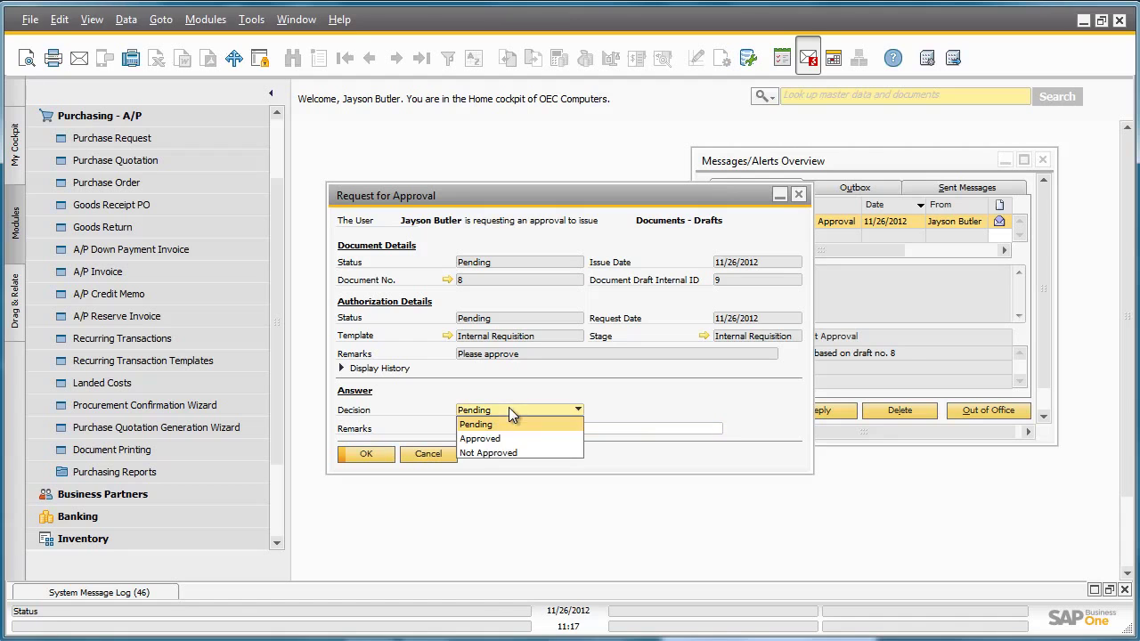
{"action": "left_click", "coordinate": [503, 436]}
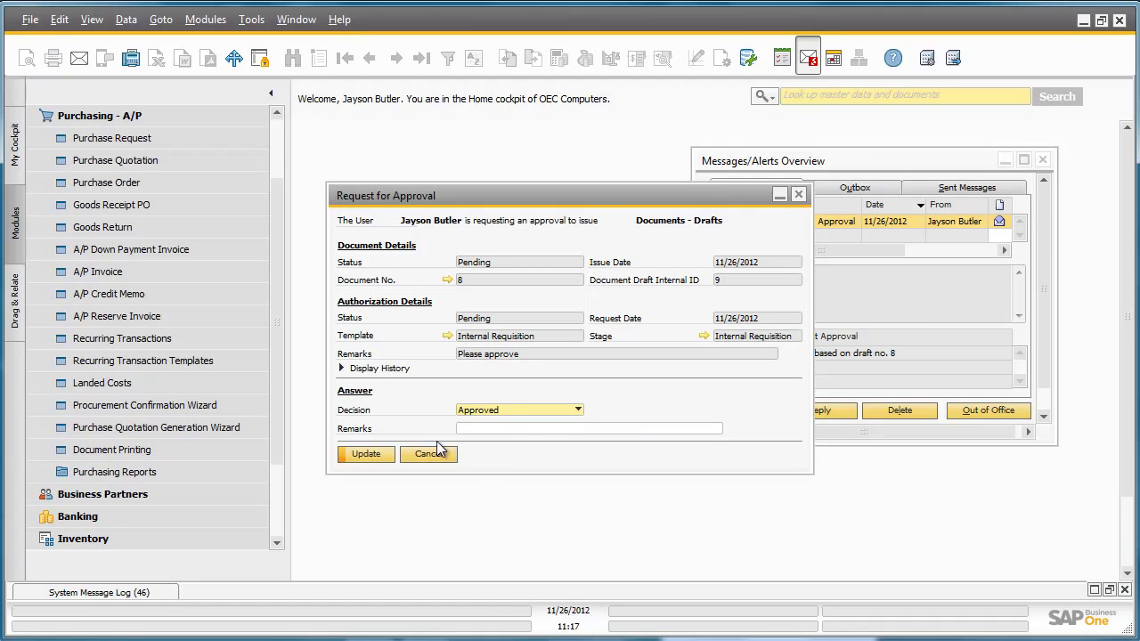
{"action": "left_click", "coordinate": [373, 454]}
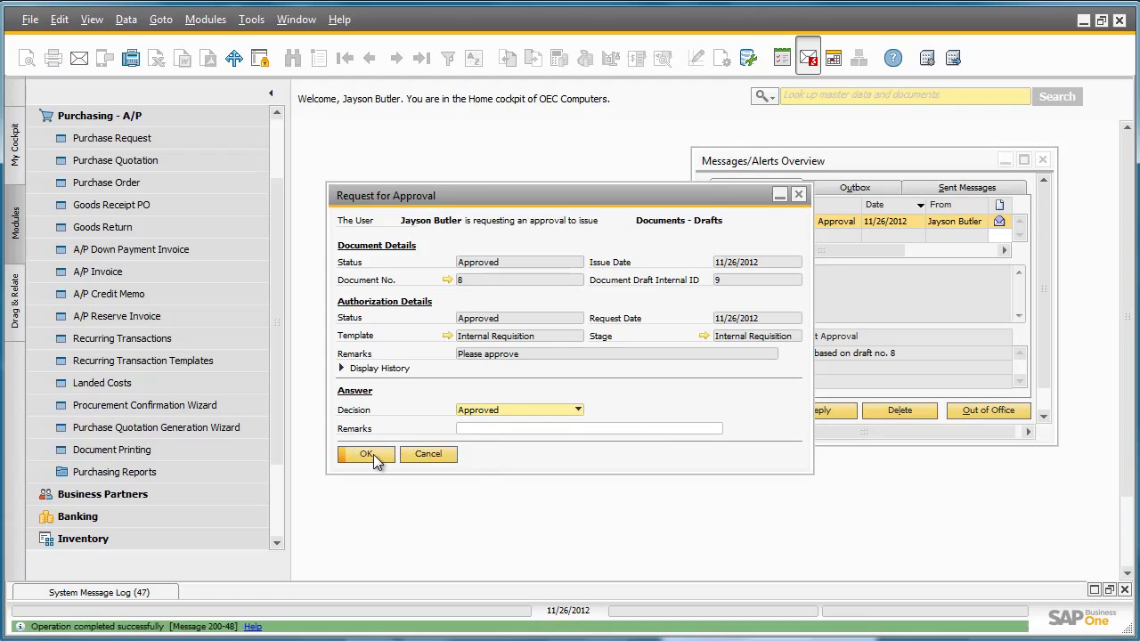
{"action": "left_click", "coordinate": [372, 455]}
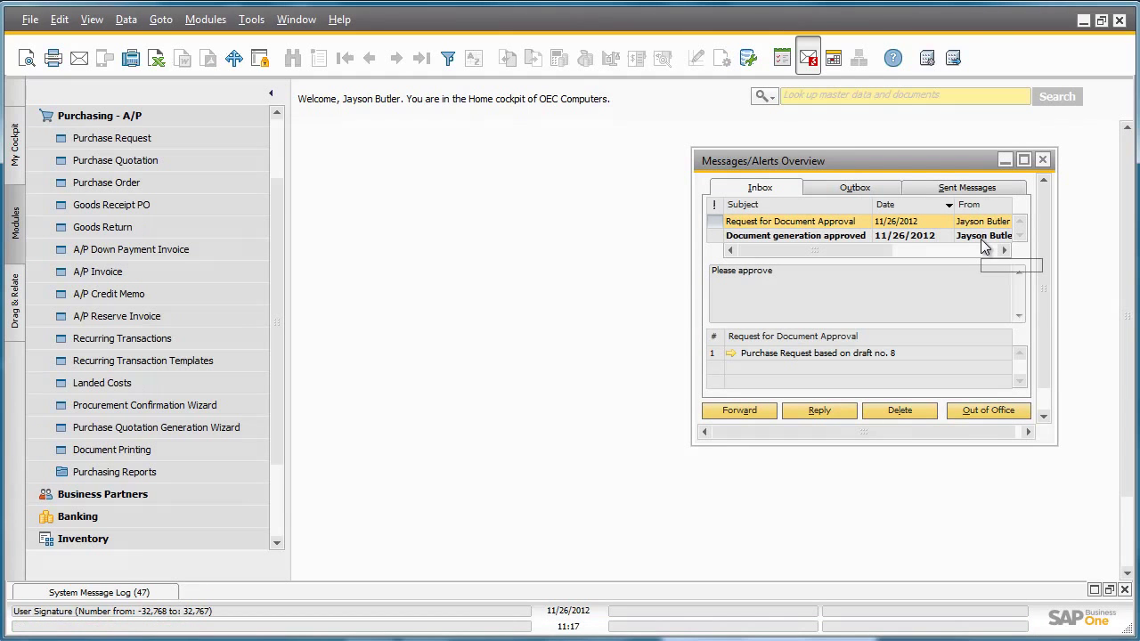
Step: Open the approved draft from the "Document generation approved" message and add it as a purchase request
{"action": "left_click", "coordinate": [732, 239]}
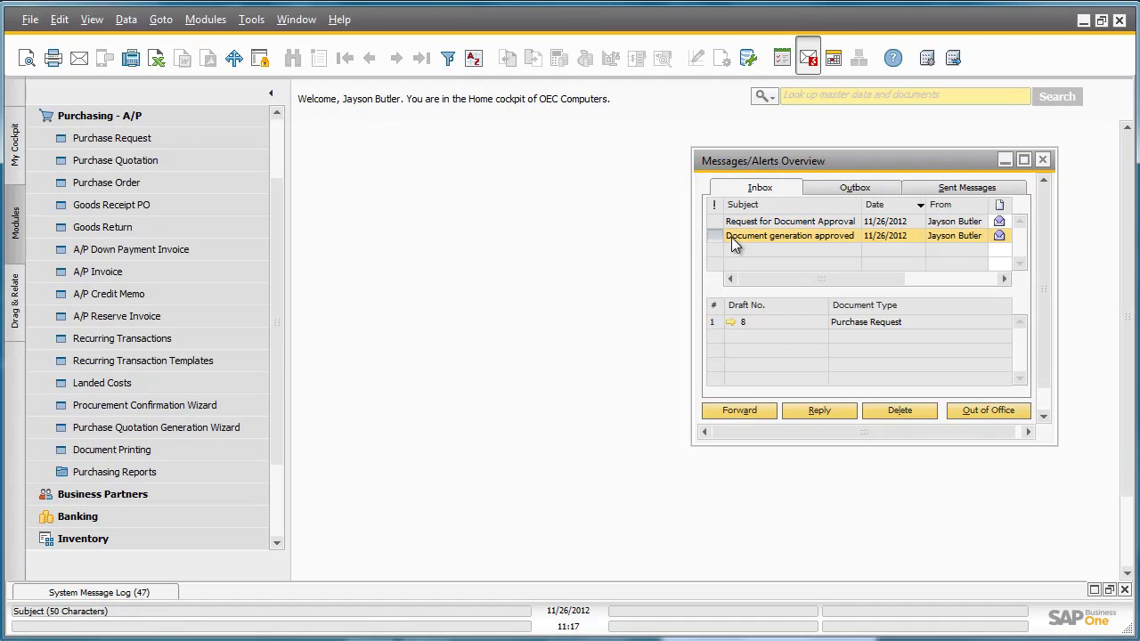
{"action": "left_click", "coordinate": [729, 320]}
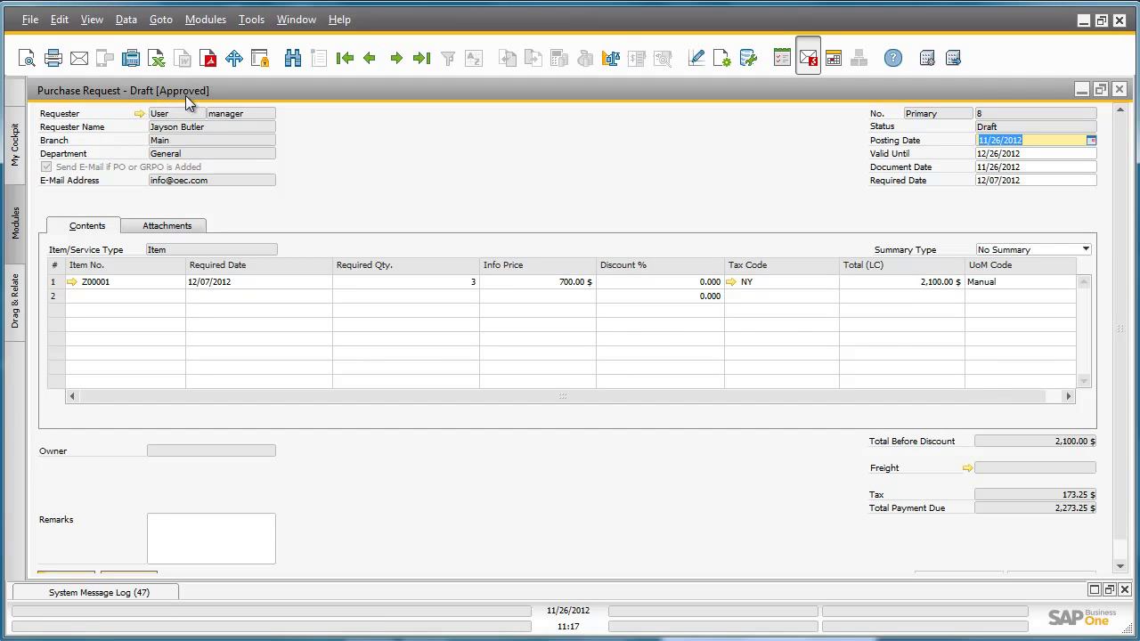
{"action": "scroll", "coordinate": [1118, 343], "scroll_direction": "down", "scroll_amount": 2}
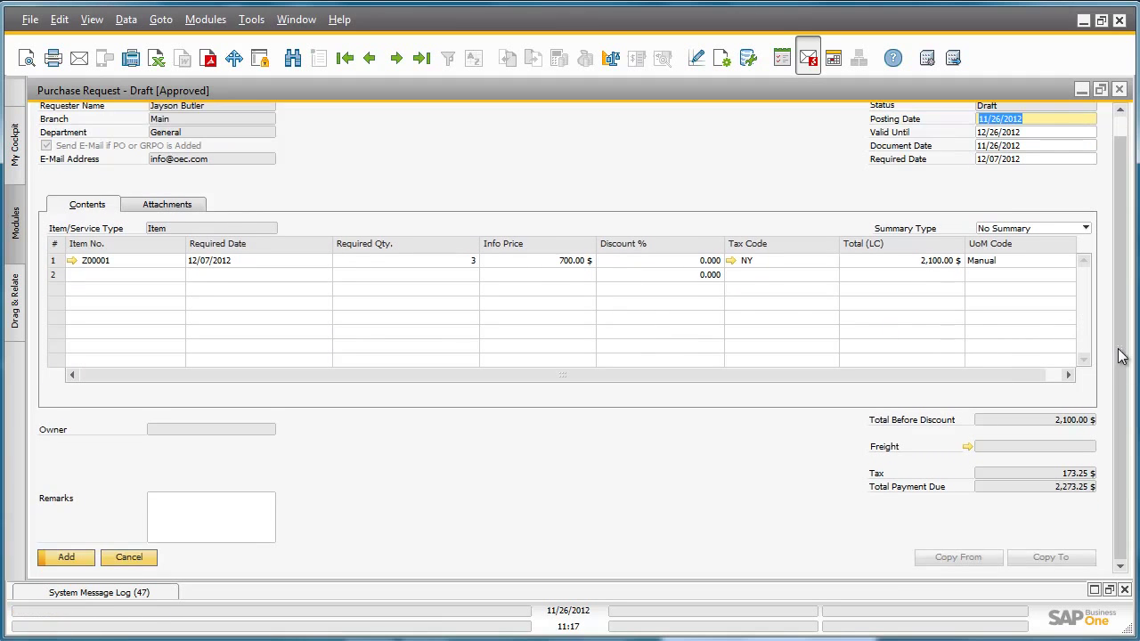
{"action": "left_click", "coordinate": [57, 561]}
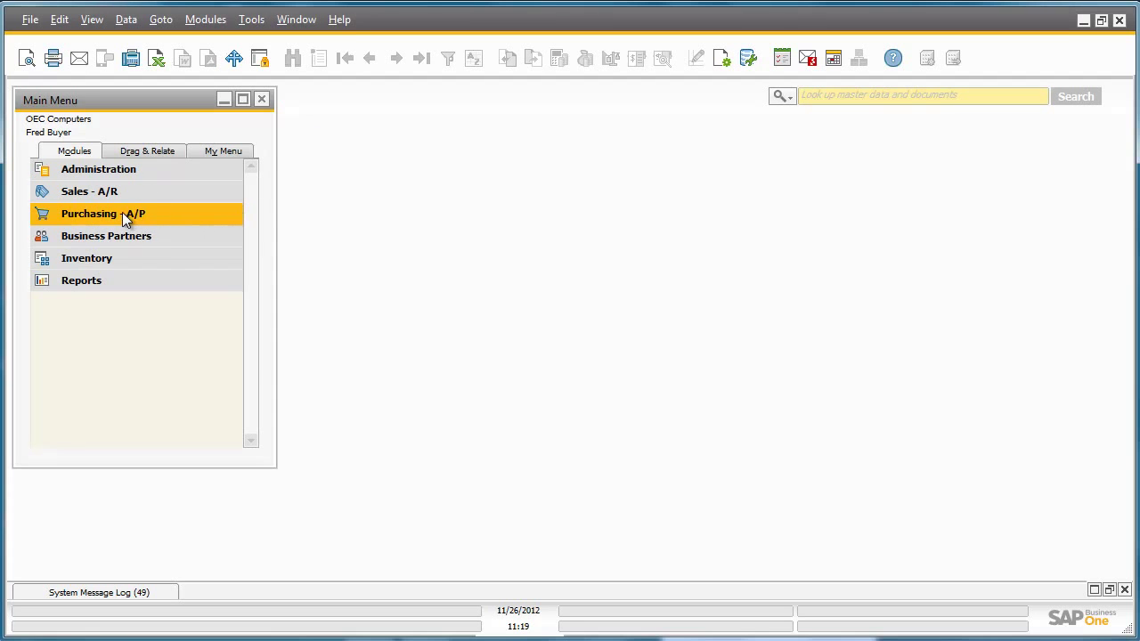
Step: Run the Purchase Request Report for items, showing open purchase requests only
{"action": "left_click", "coordinate": [160, 217]}
{"action": "left_click_drag", "start_coordinate": [250, 229], "coordinate": [247, 302]}
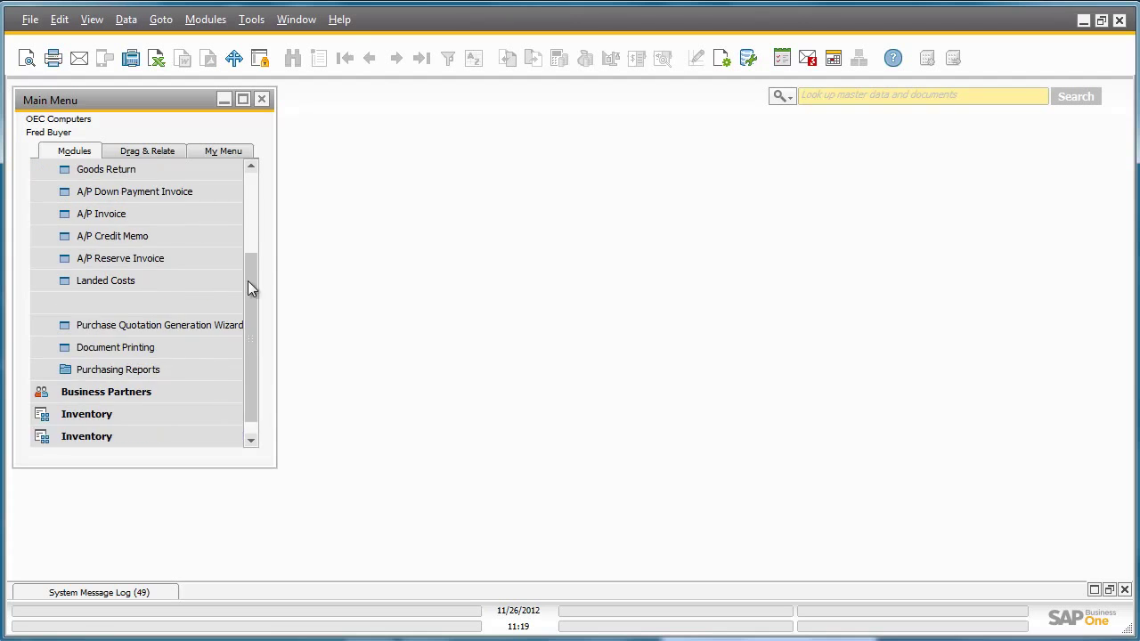
{"action": "left_click", "coordinate": [203, 368]}
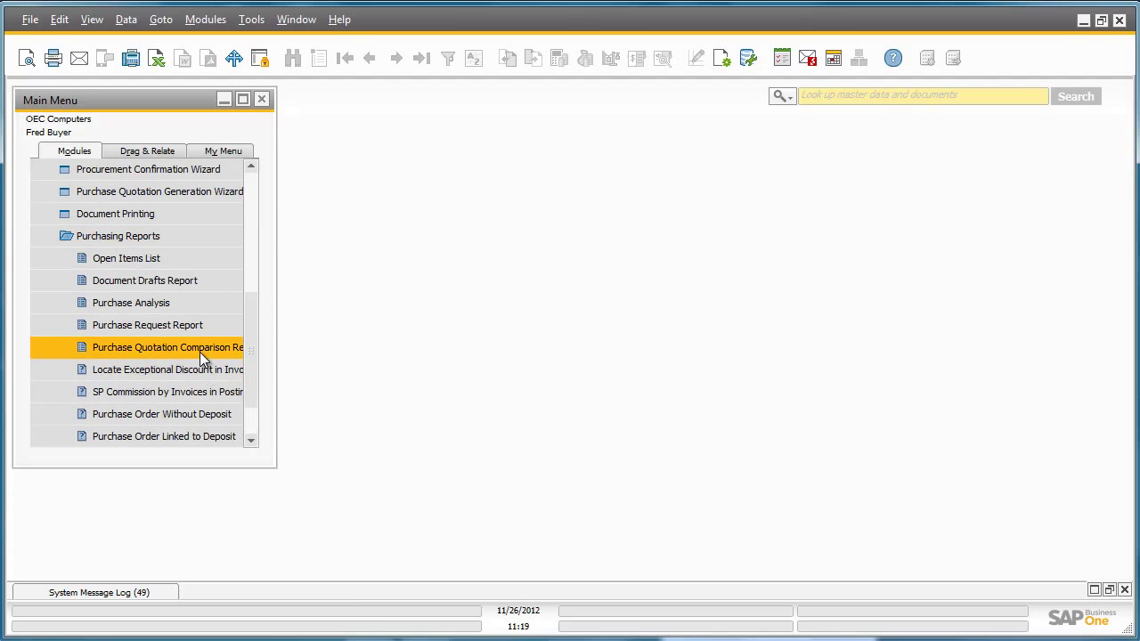
{"action": "left_click", "coordinate": [191, 329]}
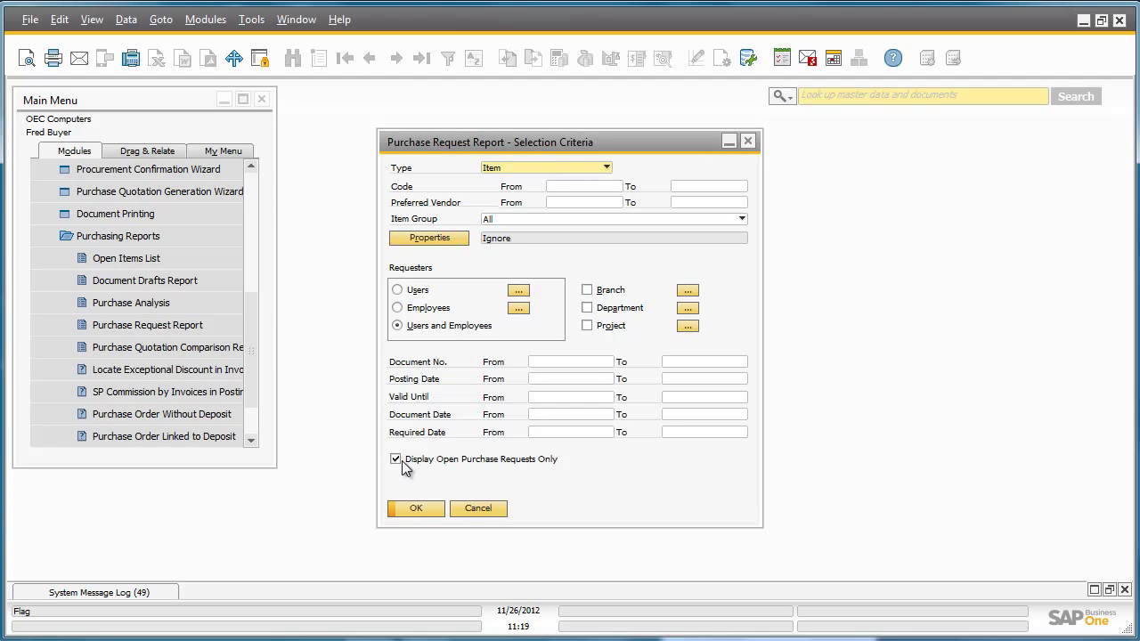
{"action": "left_click", "coordinate": [414, 504]}
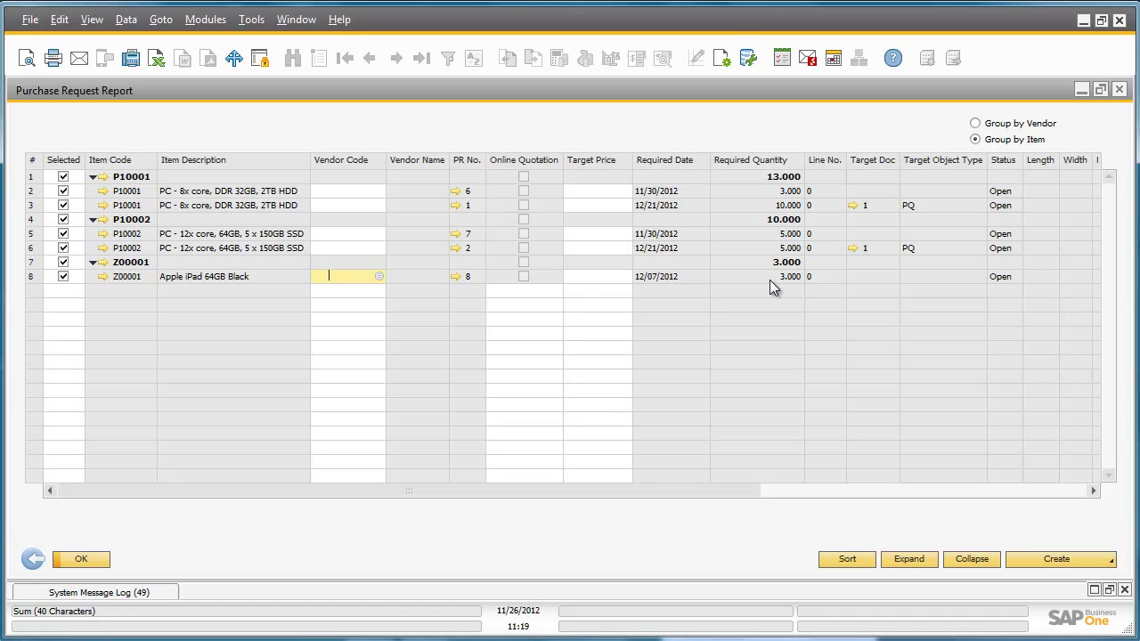
Step: Examine the report's further columns and check the alternative items defined for Z00001
{"action": "left_click_drag", "start_coordinate": [723, 488], "coordinate": [977, 443]}
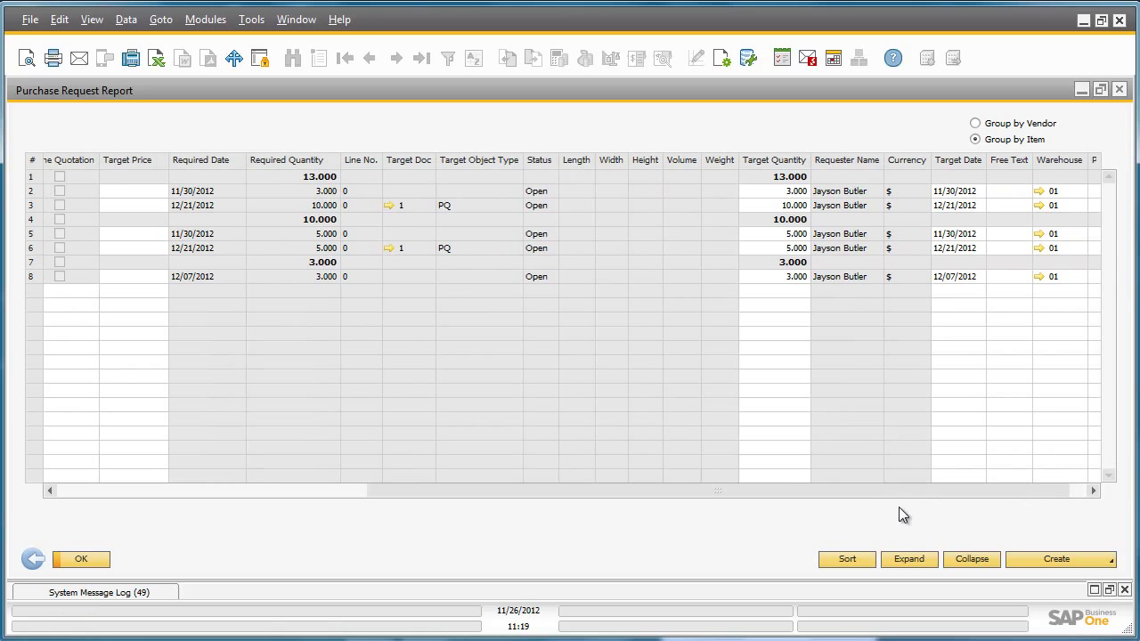
{"action": "left_click_drag", "start_coordinate": [892, 491], "coordinate": [394, 498]}
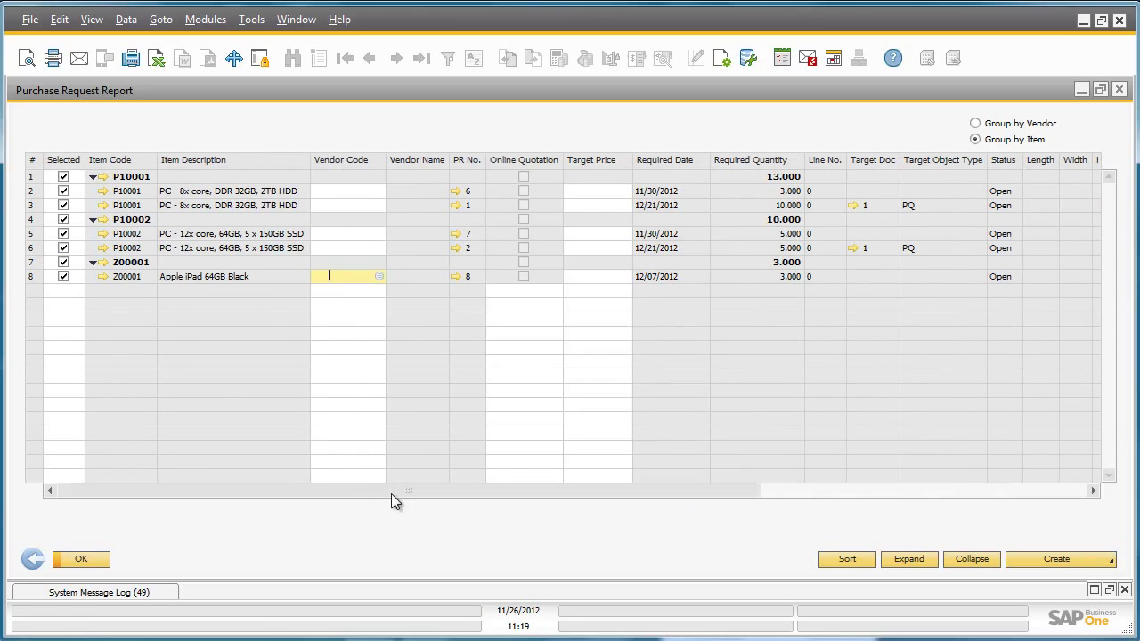
{"action": "right_click", "coordinate": [131, 269]}
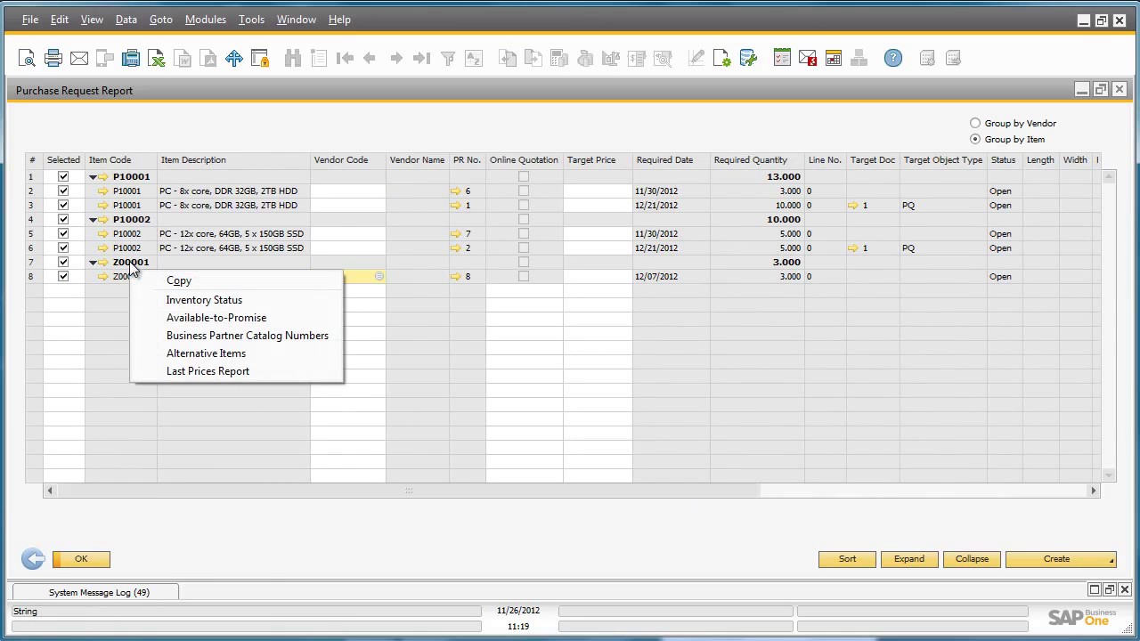
{"action": "left_click", "coordinate": [270, 355]}
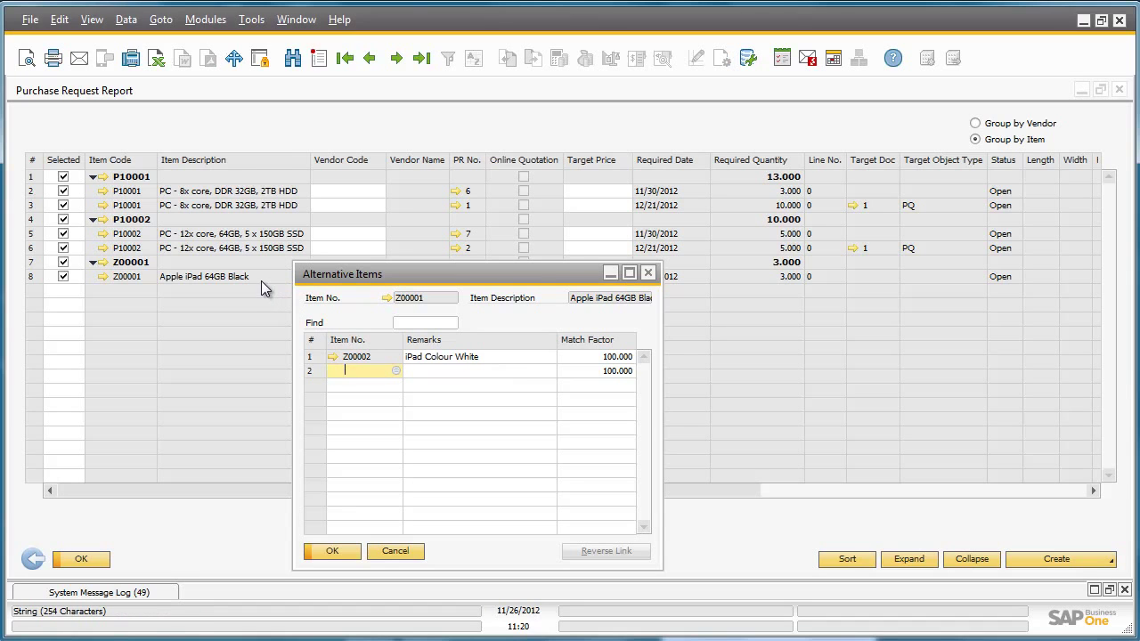
{"action": "left_click", "coordinate": [340, 551]}
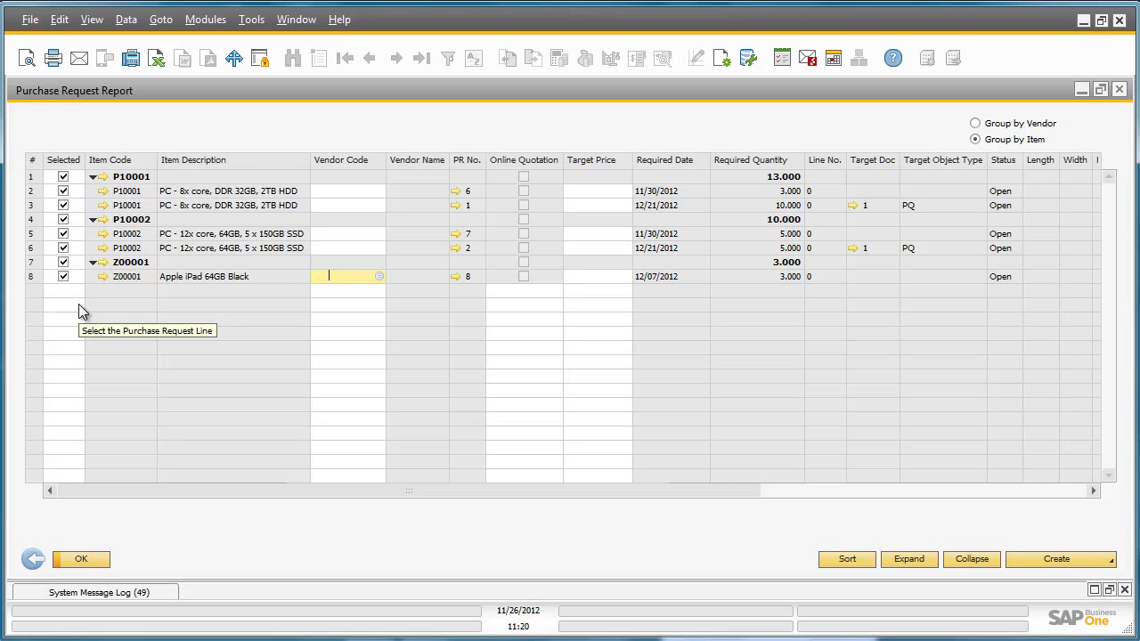
Step: Deselect all report lines, select only the Z00001 group, and assign vendor V50000 (Lumarx) to its request line
{"action": "double_click", "coordinate": [68, 160]}
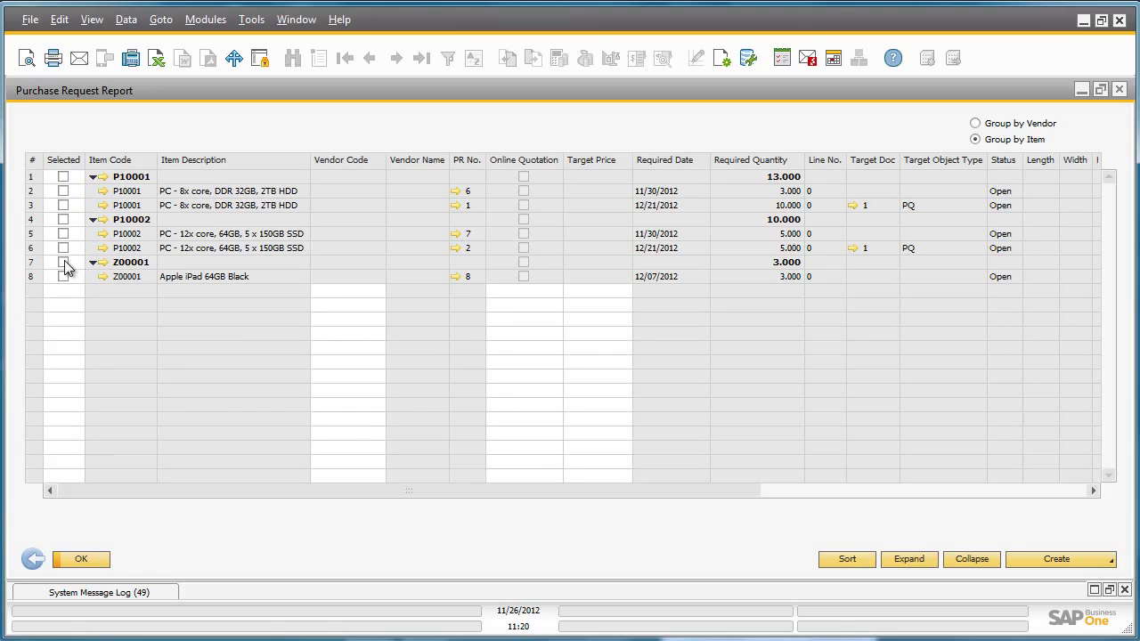
{"action": "left_click", "coordinate": [63, 263]}
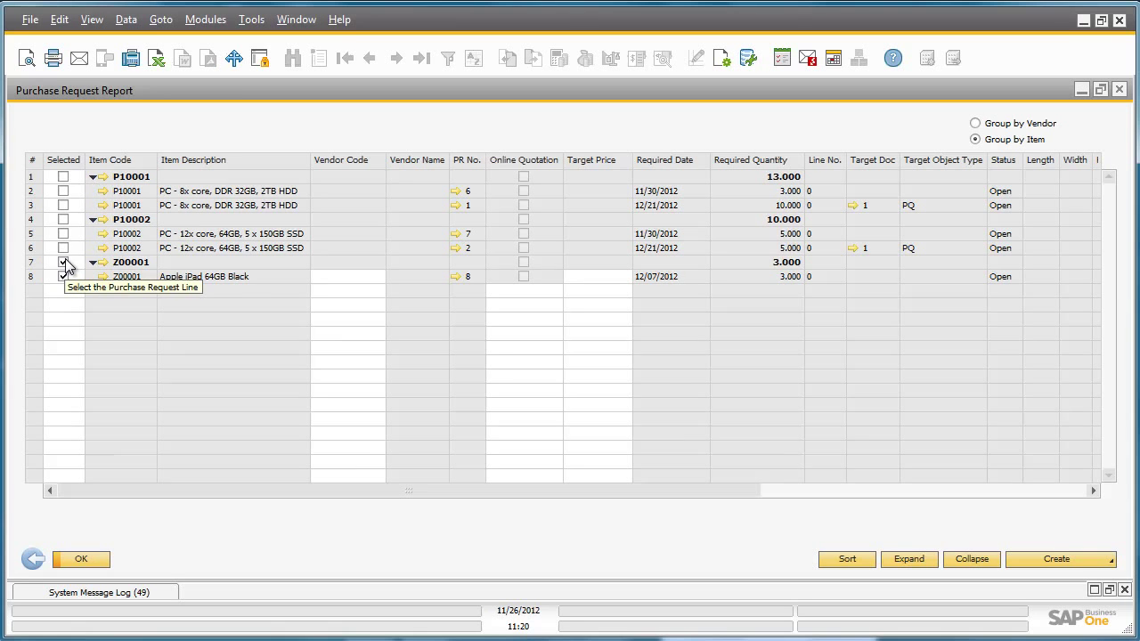
{"action": "left_click", "coordinate": [341, 276]}
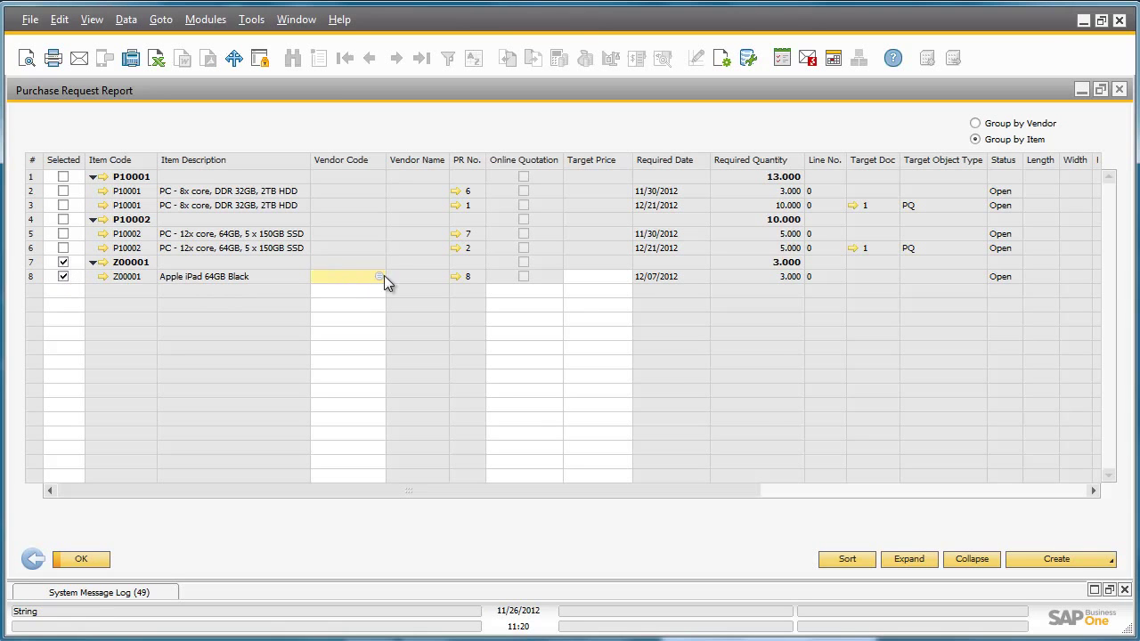
{"action": "left_click", "coordinate": [378, 276]}
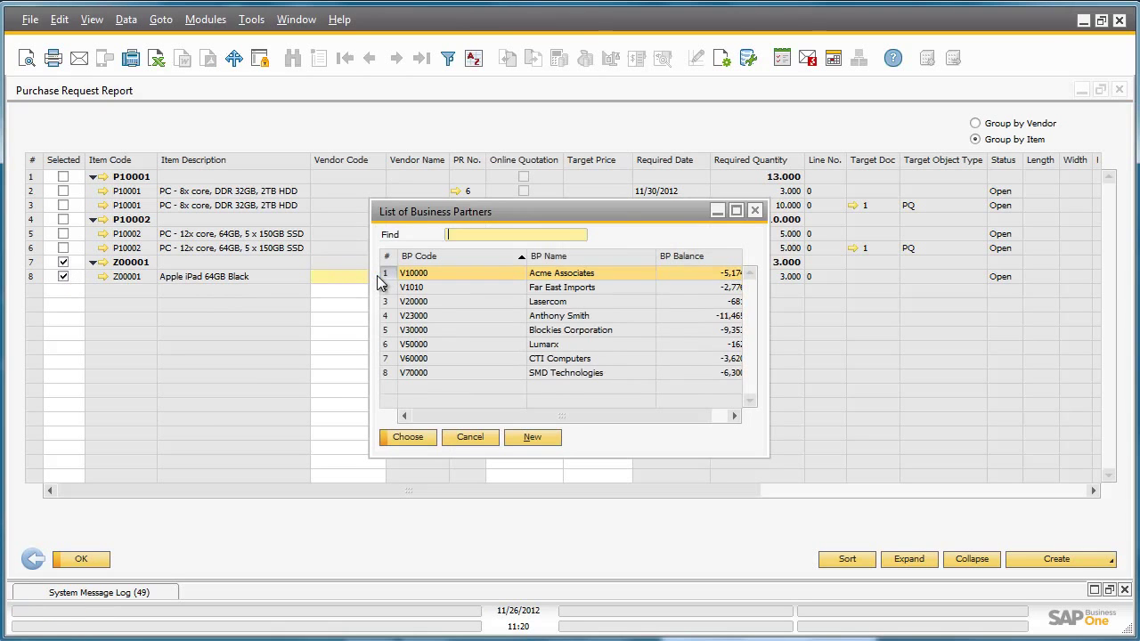
{"action": "double_click", "coordinate": [528, 347]}
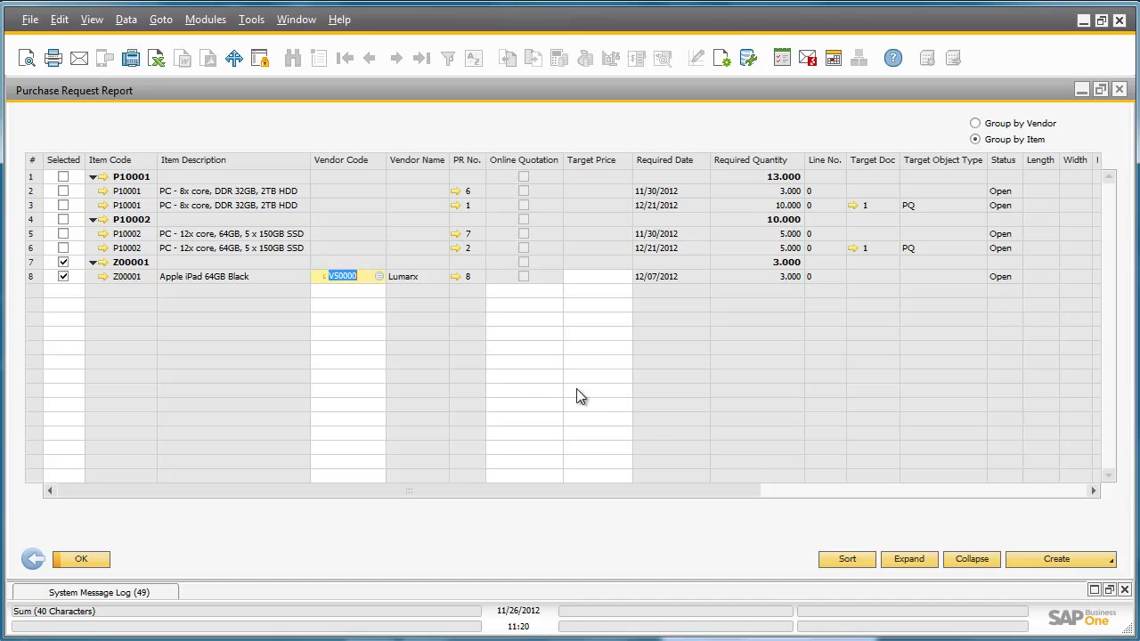
Step: Create a purchase order from the selected Z00001 line, confirm the creation, and close the Purchase Request Report
{"action": "left_click", "coordinate": [1099, 568]}
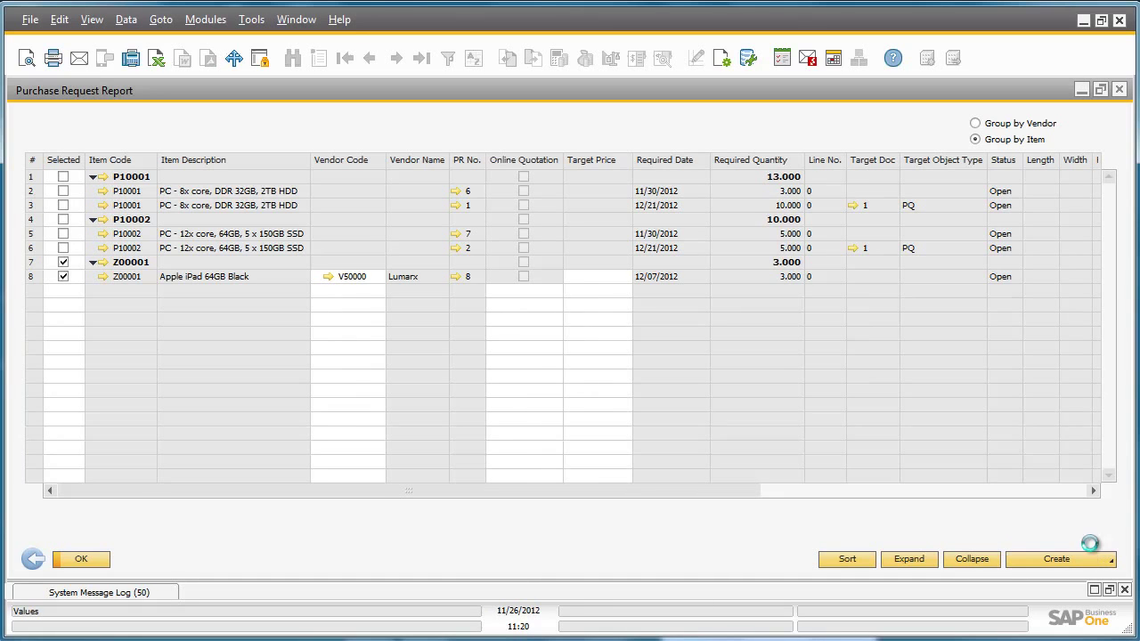
{"action": "left_click", "coordinate": [1093, 546]}
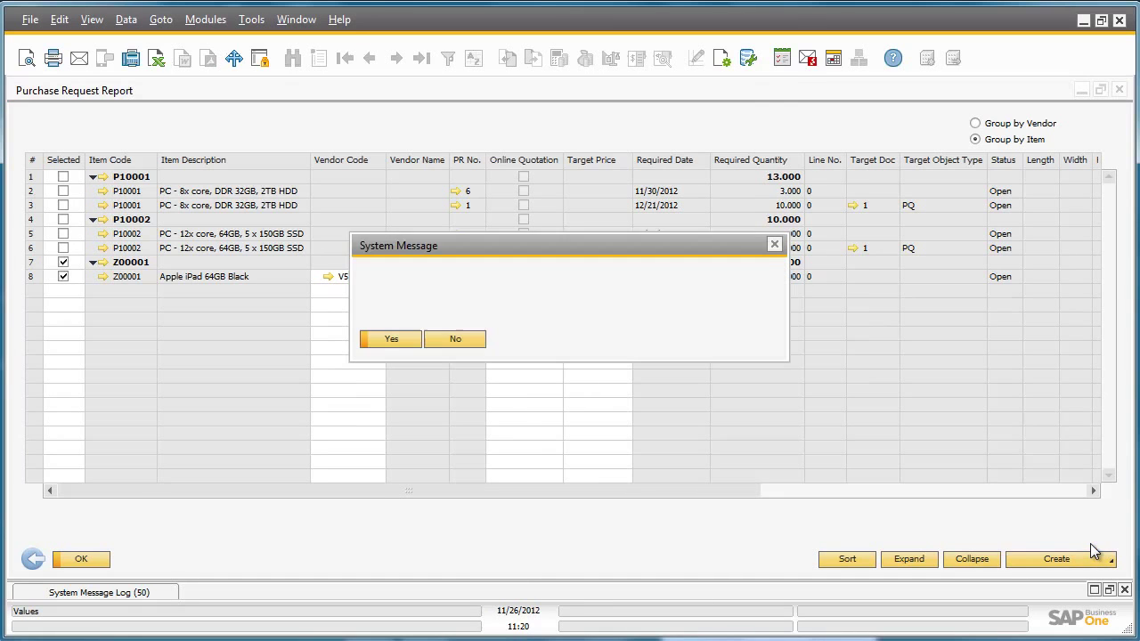
{"action": "left_click", "coordinate": [381, 342]}
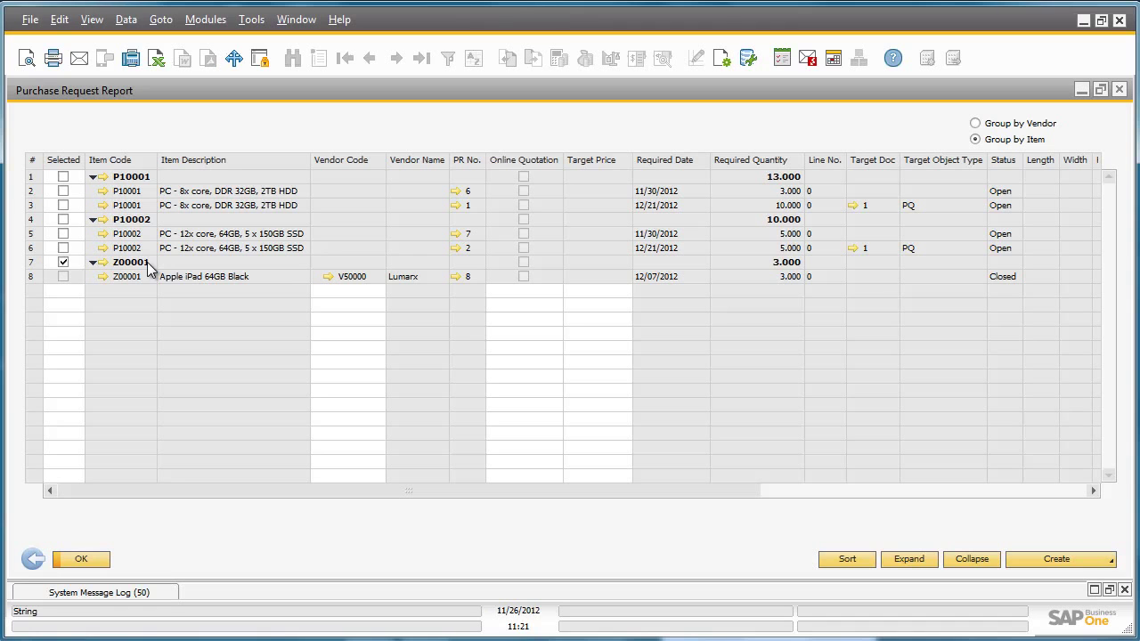
{"action": "left_click", "coordinate": [1119, 90]}
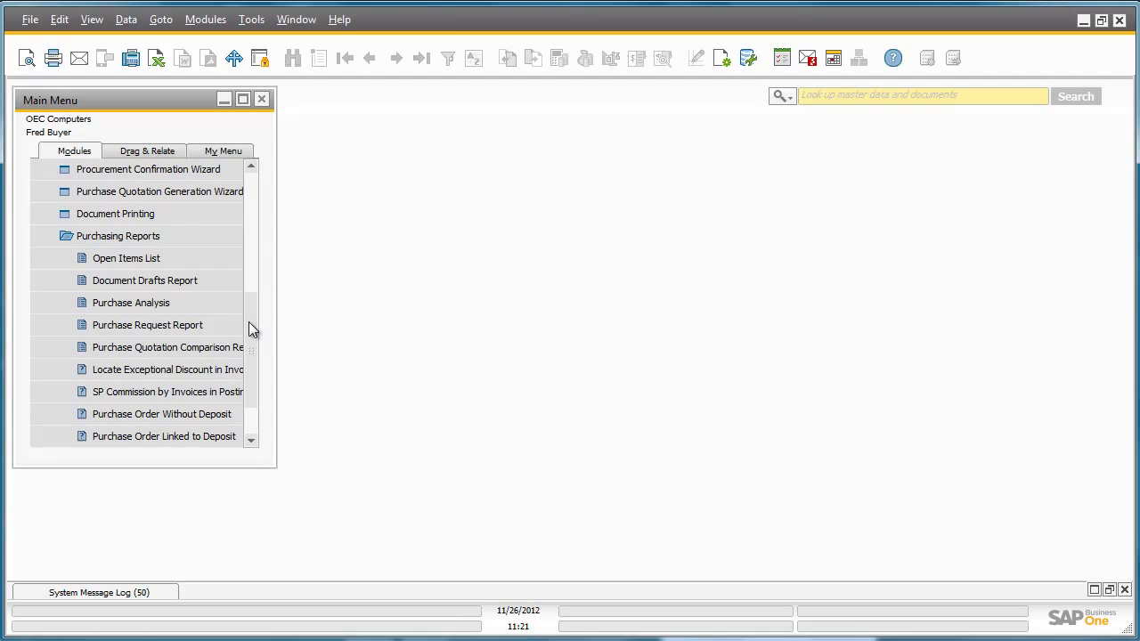
Step: Start the Purchase Quotation Generation Wizard with a new parameter set named "purchae request", leaving the description empty
{"action": "left_click_drag", "start_coordinate": [253, 314], "coordinate": [254, 285]}
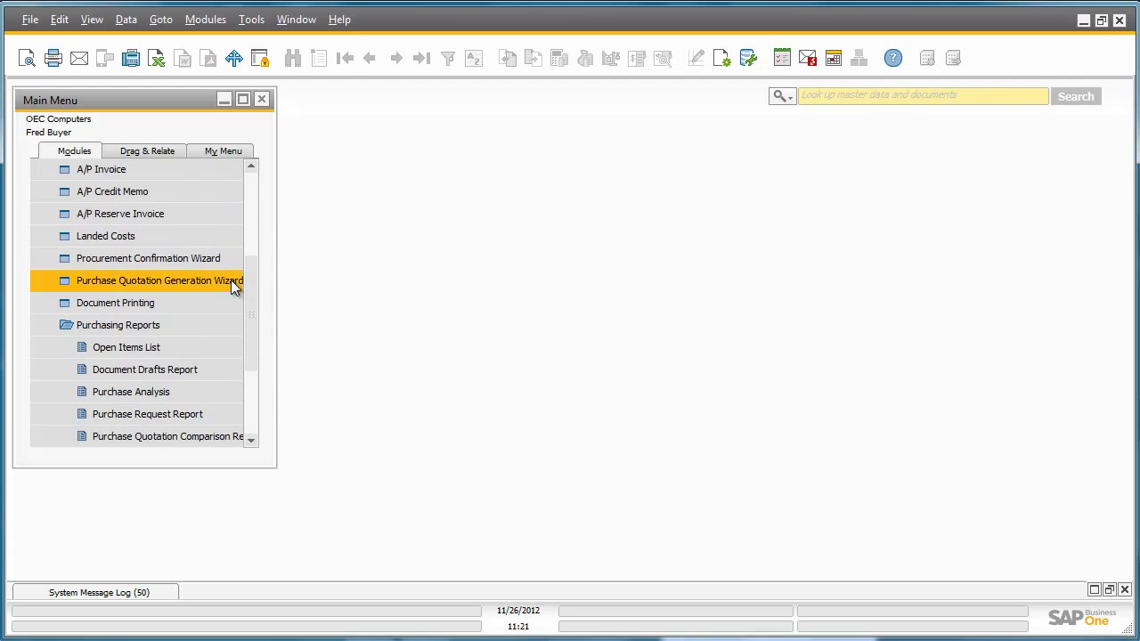
{"action": "left_click", "coordinate": [227, 279]}
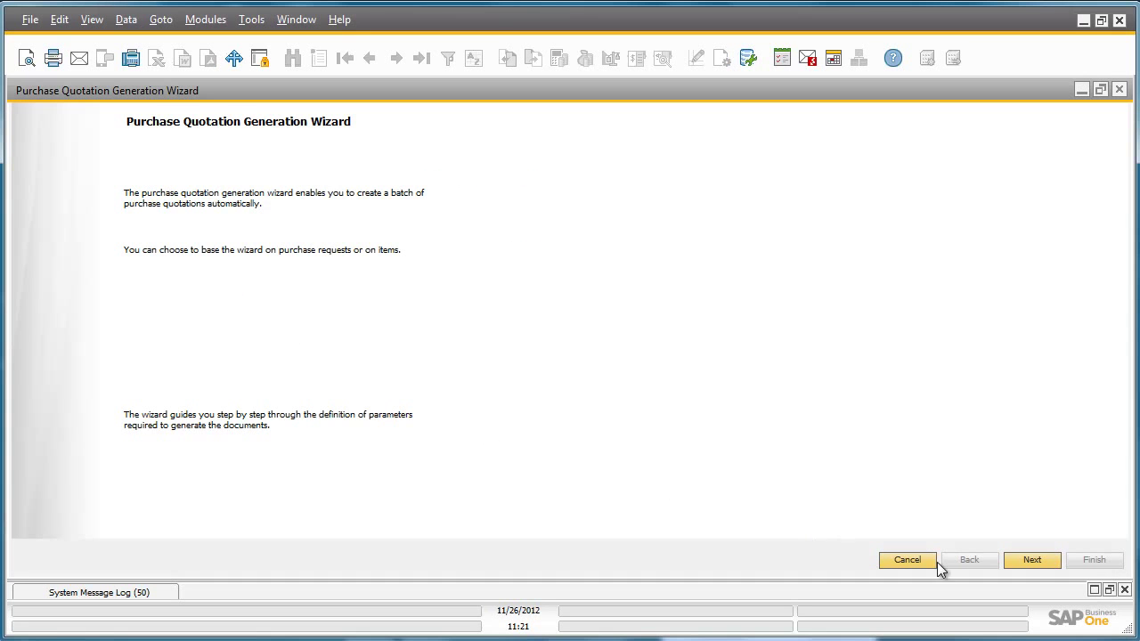
{"action": "left_click", "coordinate": [1033, 561]}
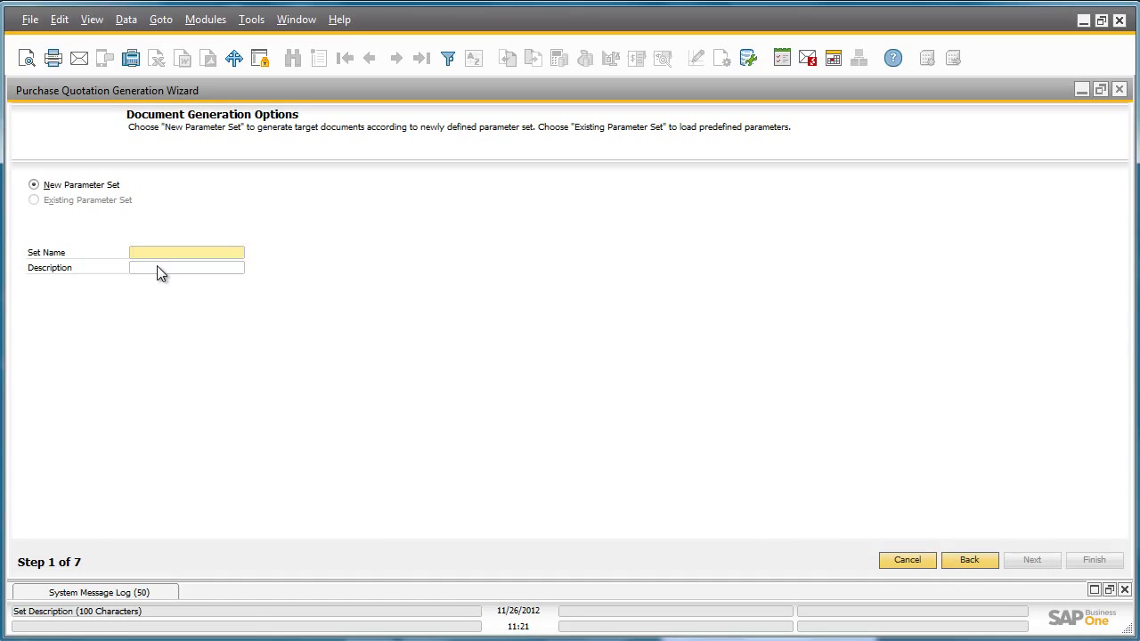
{"action": "type", "text": "purchae request"}
{"action": "left_click", "coordinate": [156, 271]}
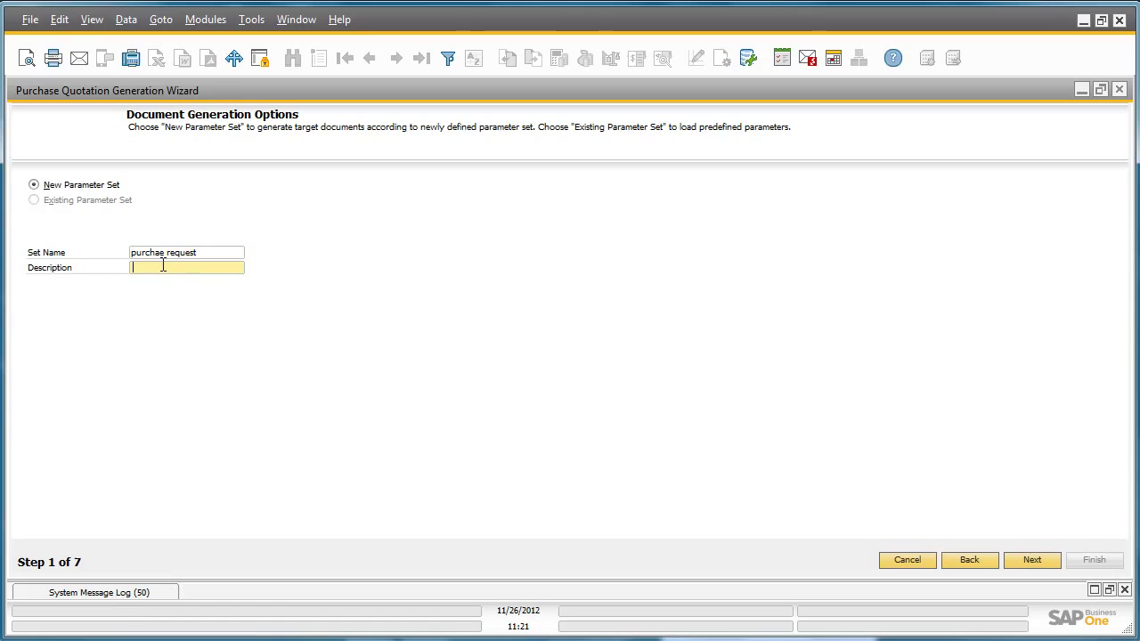
{"action": "left_click", "coordinate": [1031, 561]}
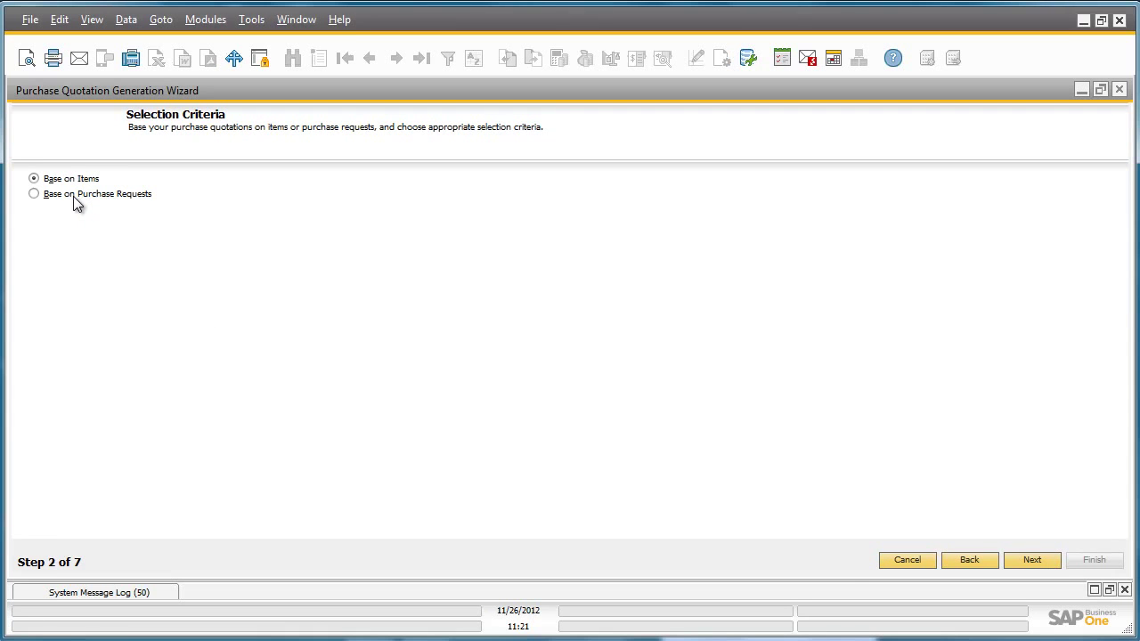
Step: Base the quotations on purchase requests without further selection criteria and accept all listed P10001 and P10002 items
{"action": "left_click", "coordinate": [46, 193]}
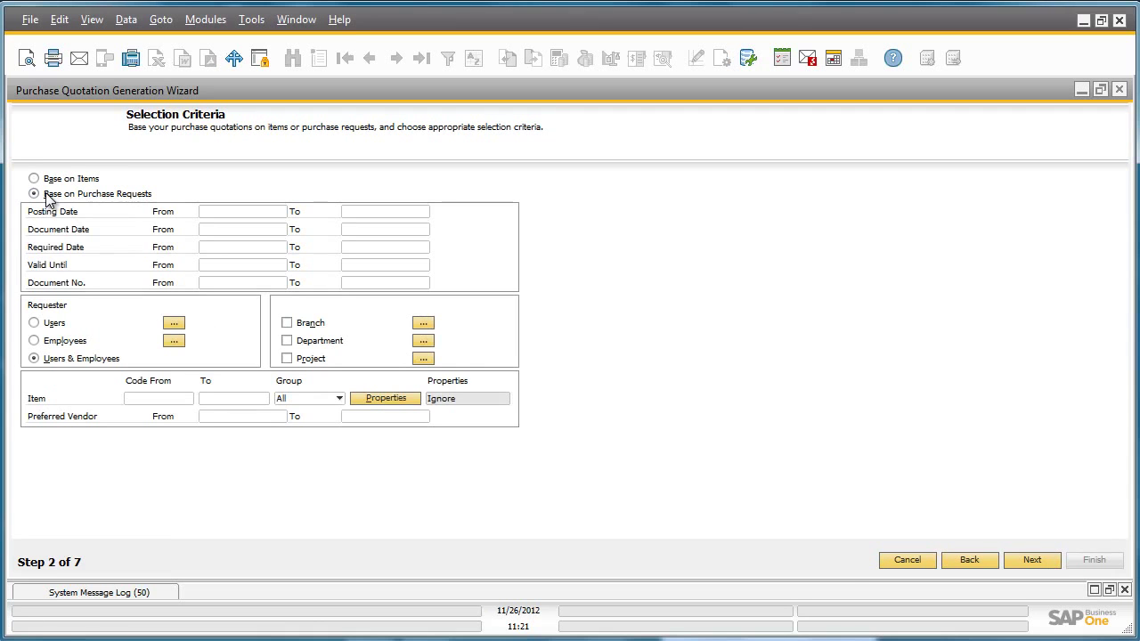
{"action": "left_click", "coordinate": [1033, 560]}
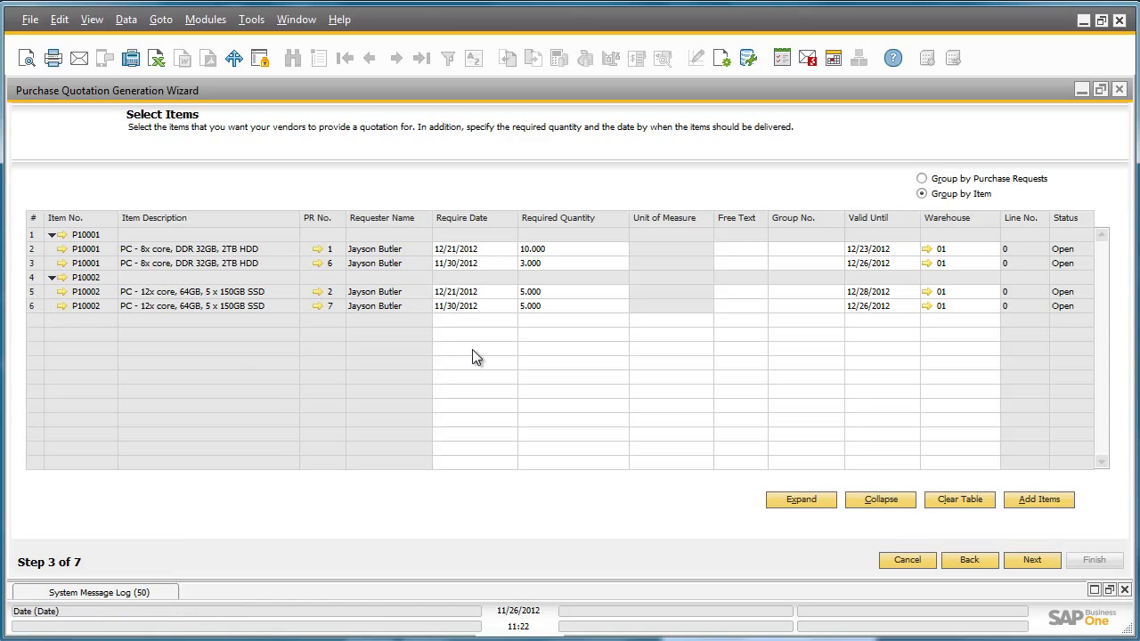
{"action": "left_click", "coordinate": [1030, 559]}
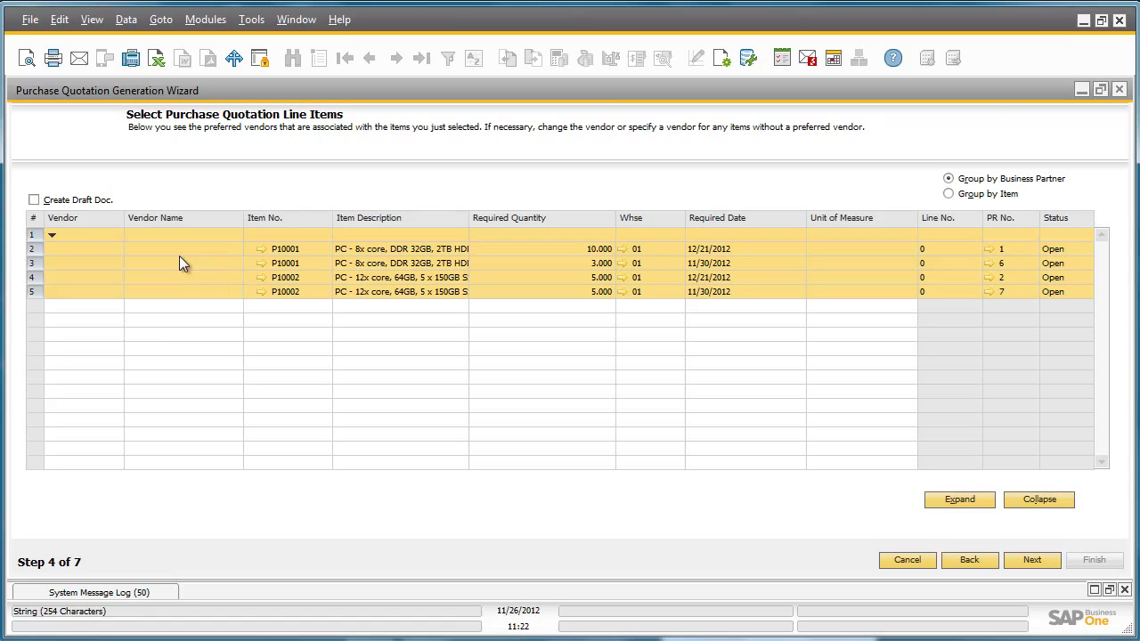
Step: Assign vendor V50000 (Lumarx) to all four quotation lines for items P10001 and P10002
{"action": "left_click", "coordinate": [101, 251]}
{"action": "left_click", "coordinate": [116, 250]}
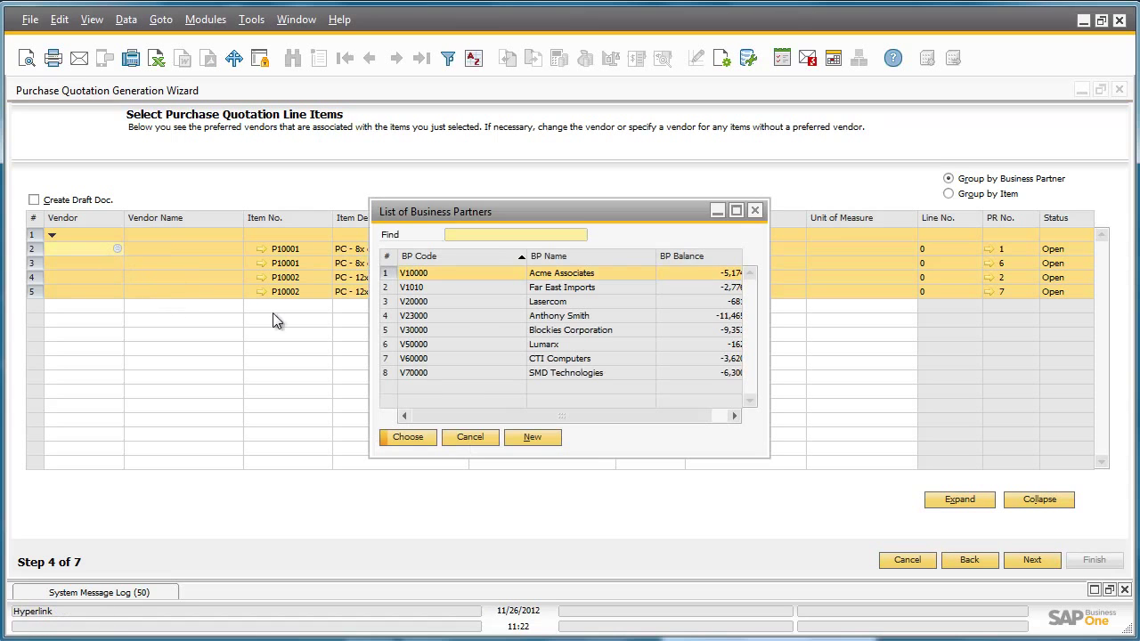
{"action": "left_click", "coordinate": [510, 347]}
{"action": "double_click", "coordinate": [510, 346]}
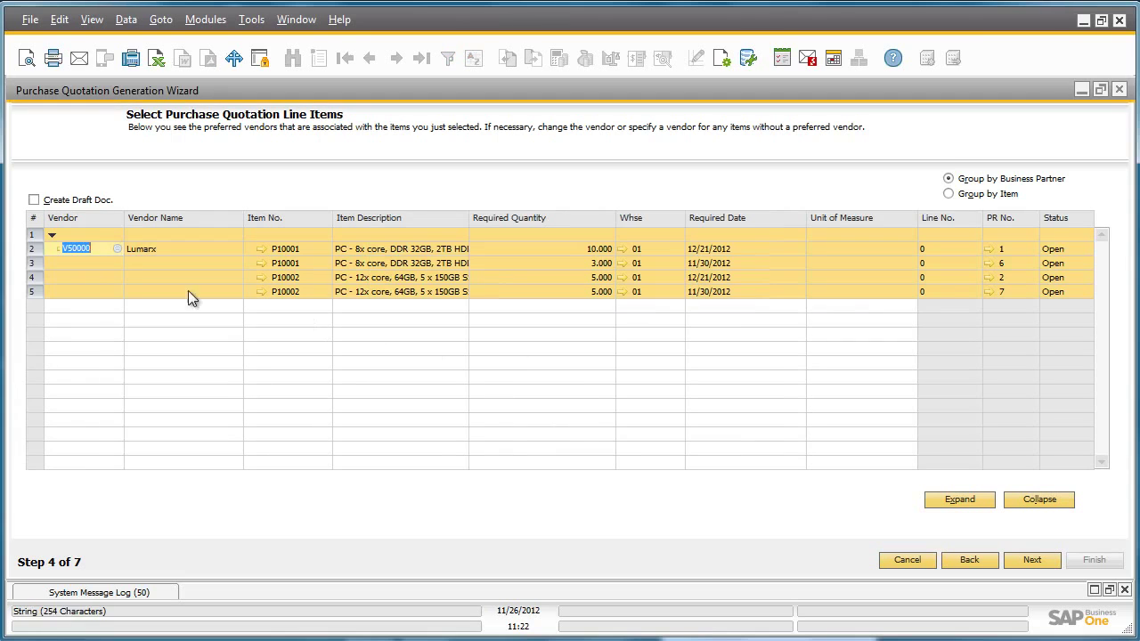
{"action": "left_click", "coordinate": [93, 262]}
{"action": "left_click", "coordinate": [117, 262]}
{"action": "left_click", "coordinate": [510, 345]}
{"action": "double_click", "coordinate": [511, 345]}
{"action": "left_click", "coordinate": [116, 278]}
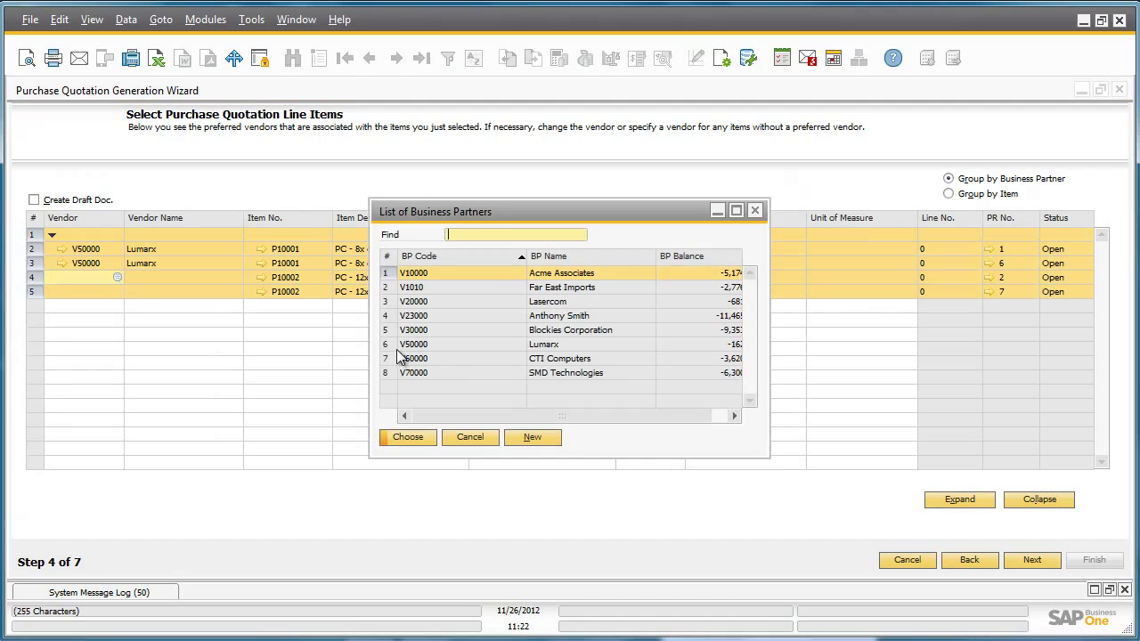
{"action": "double_click", "coordinate": [545, 360]}
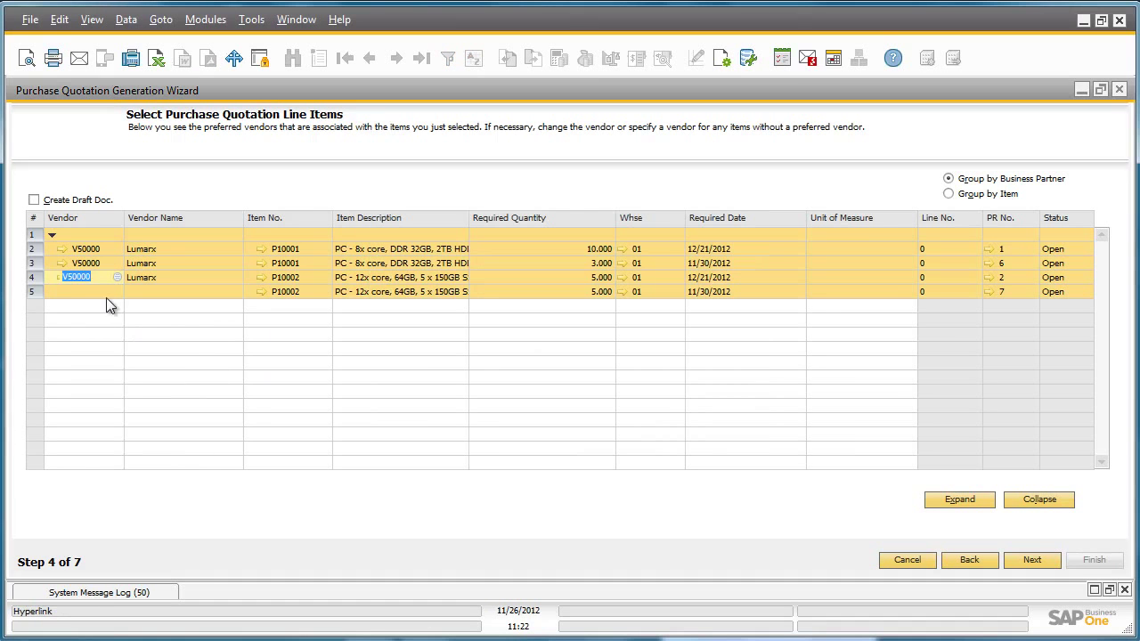
{"action": "left_click", "coordinate": [115, 292]}
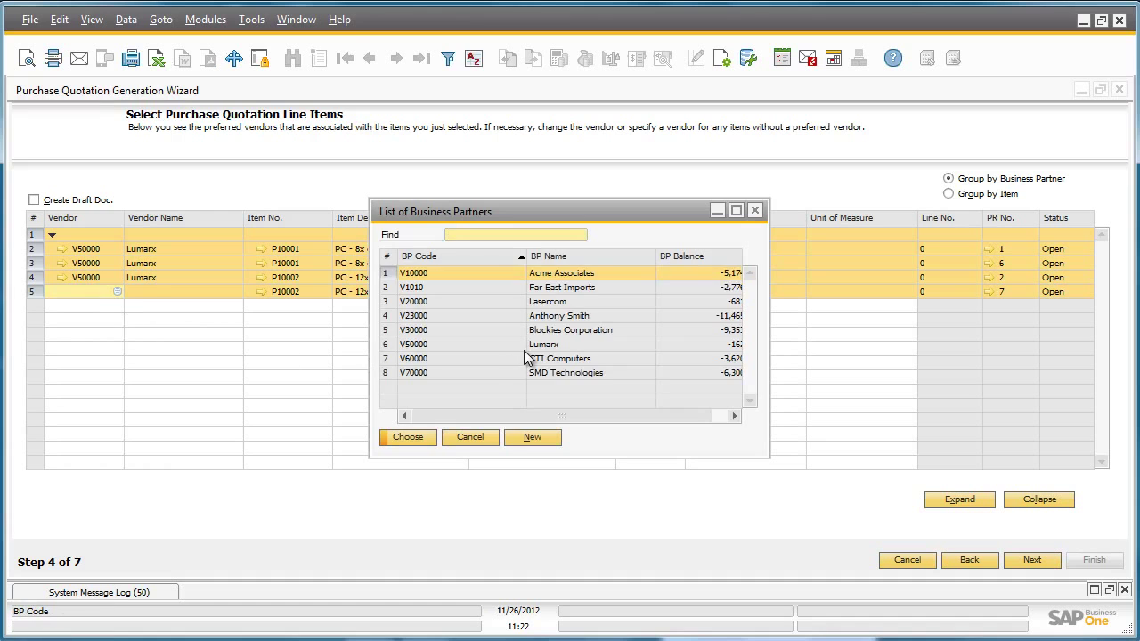
{"action": "double_click", "coordinate": [524, 350]}
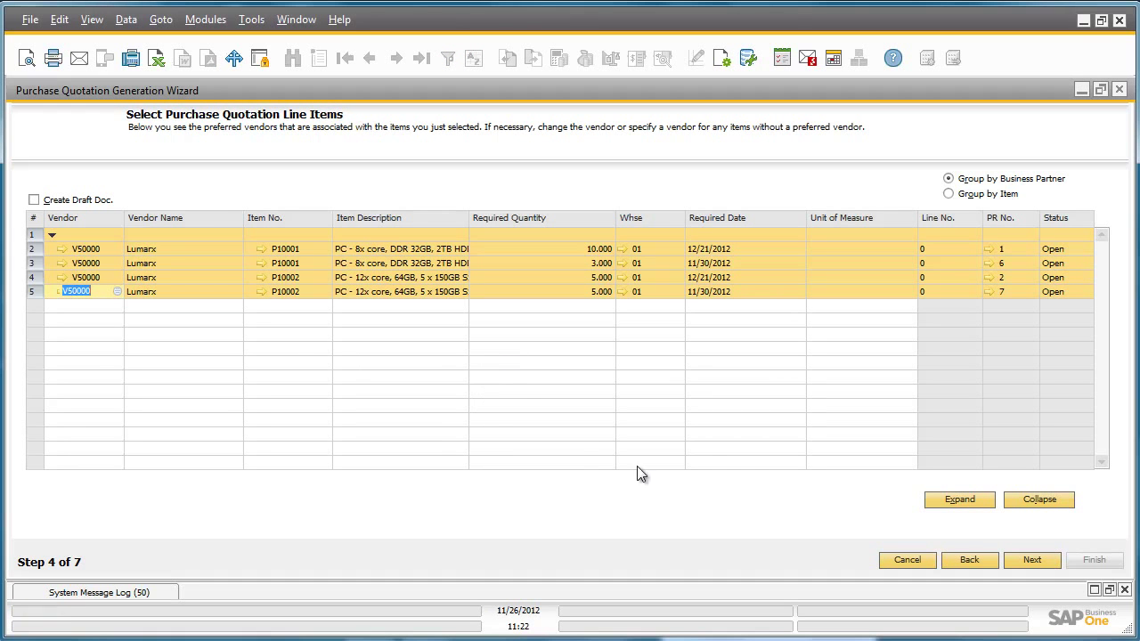
Step: Accept the line items and preview, choose Execute without saving the parameter set, and confirm generating the purchase quotations
{"action": "left_click", "coordinate": [1030, 558]}
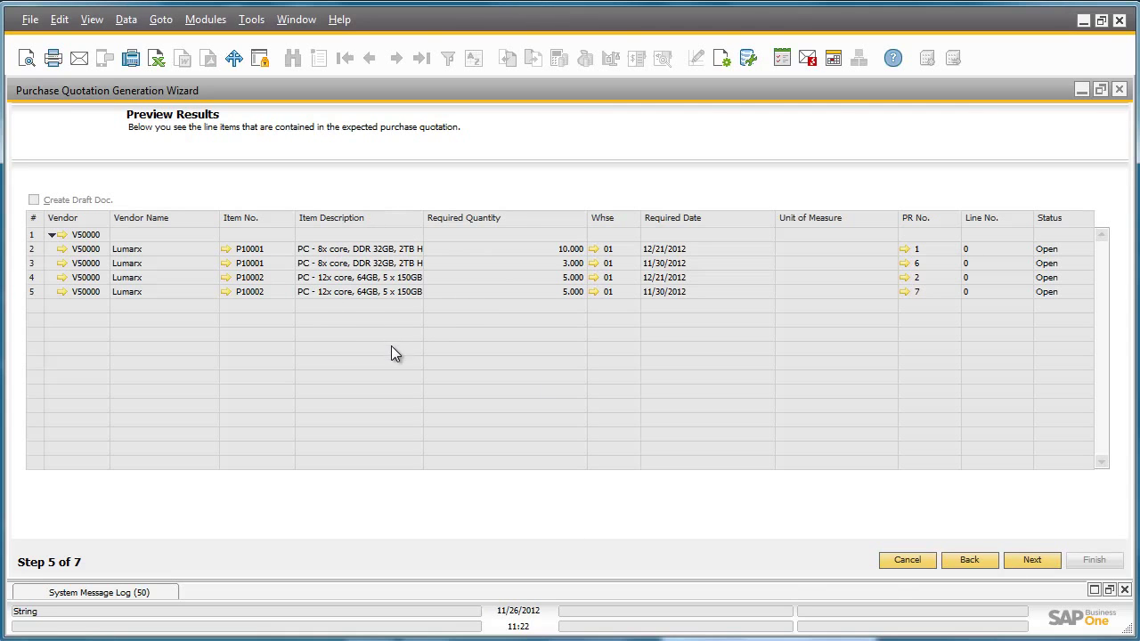
{"action": "left_click", "coordinate": [1050, 563]}
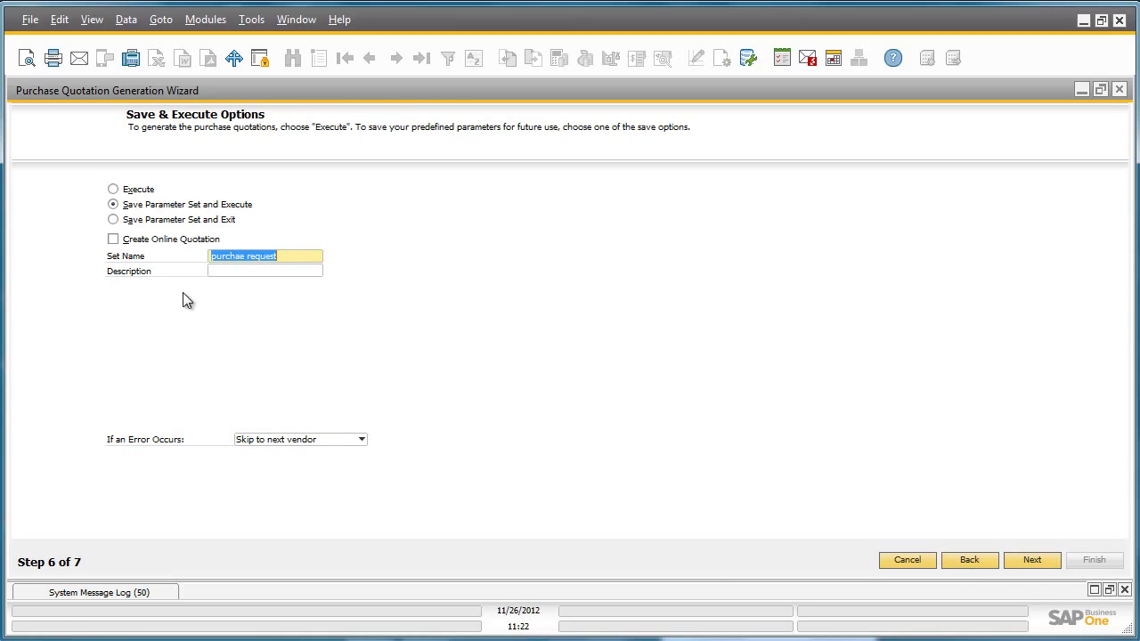
{"action": "left_click", "coordinate": [113, 189]}
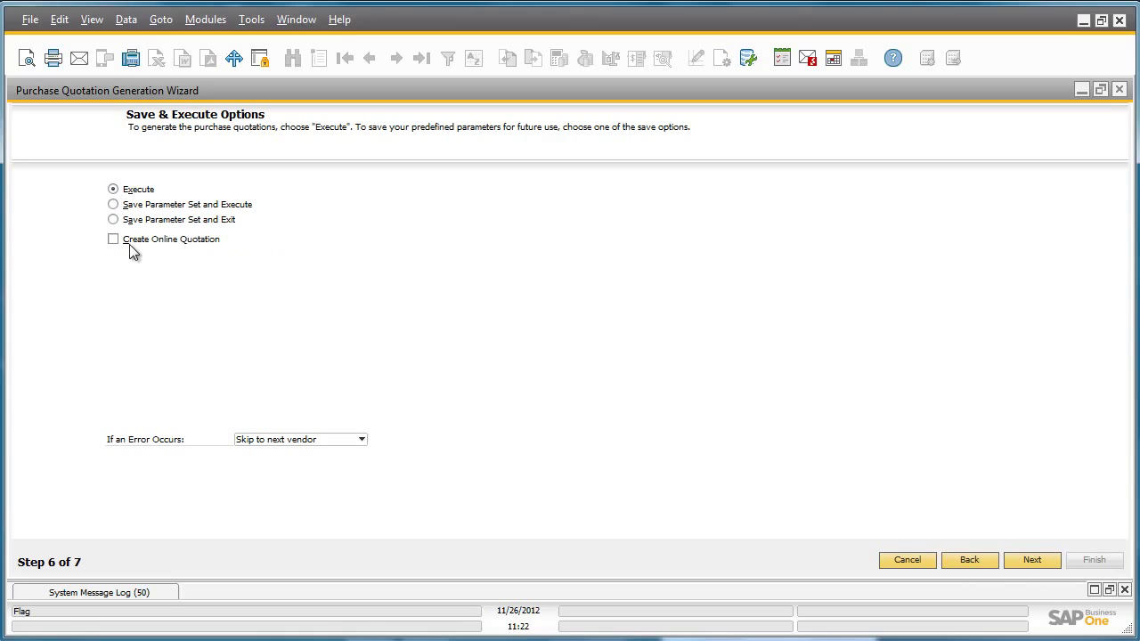
{"action": "left_click", "coordinate": [1032, 560]}
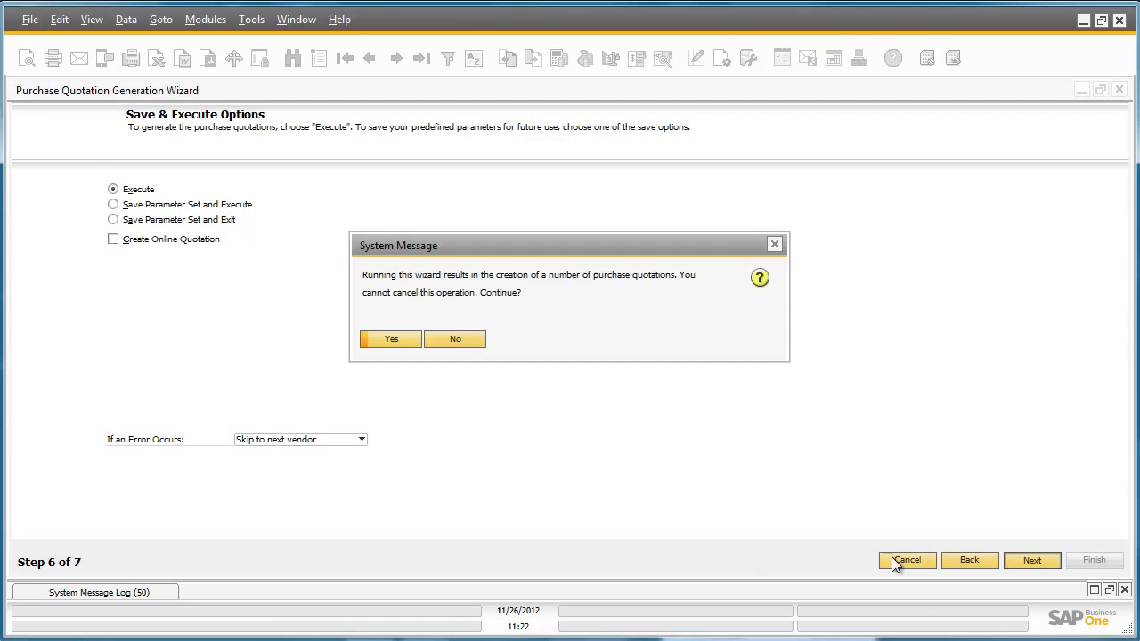
{"action": "left_click", "coordinate": [394, 339]}
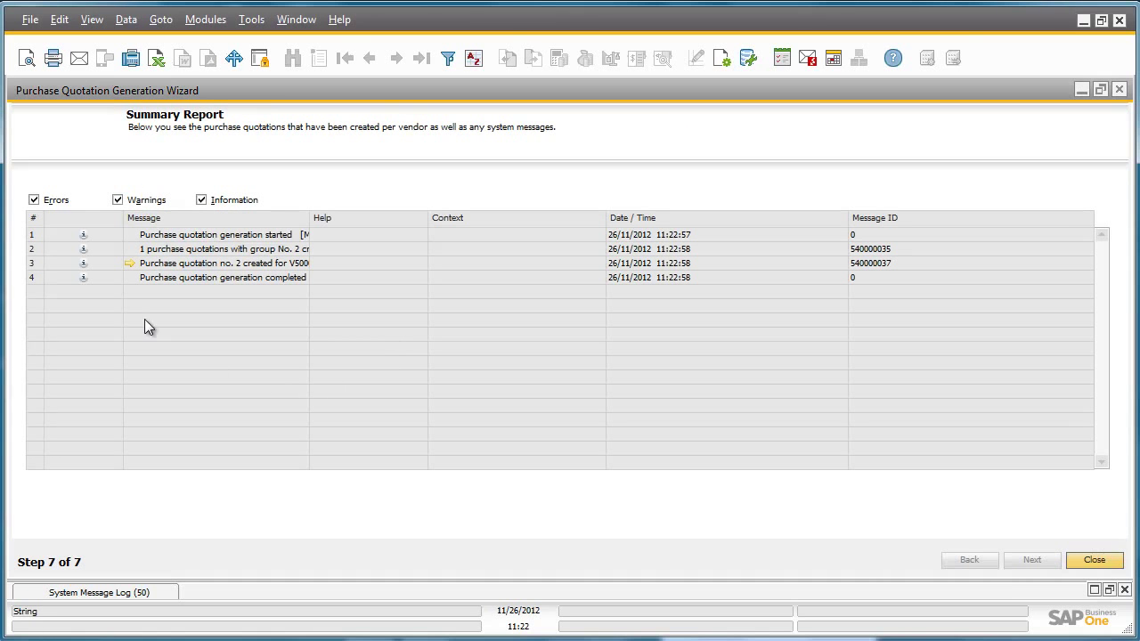
Step: Open the generated purchase quotation from the summary report, maximize it, and check its options for copying to a target document
{"action": "left_click", "coordinate": [129, 266]}
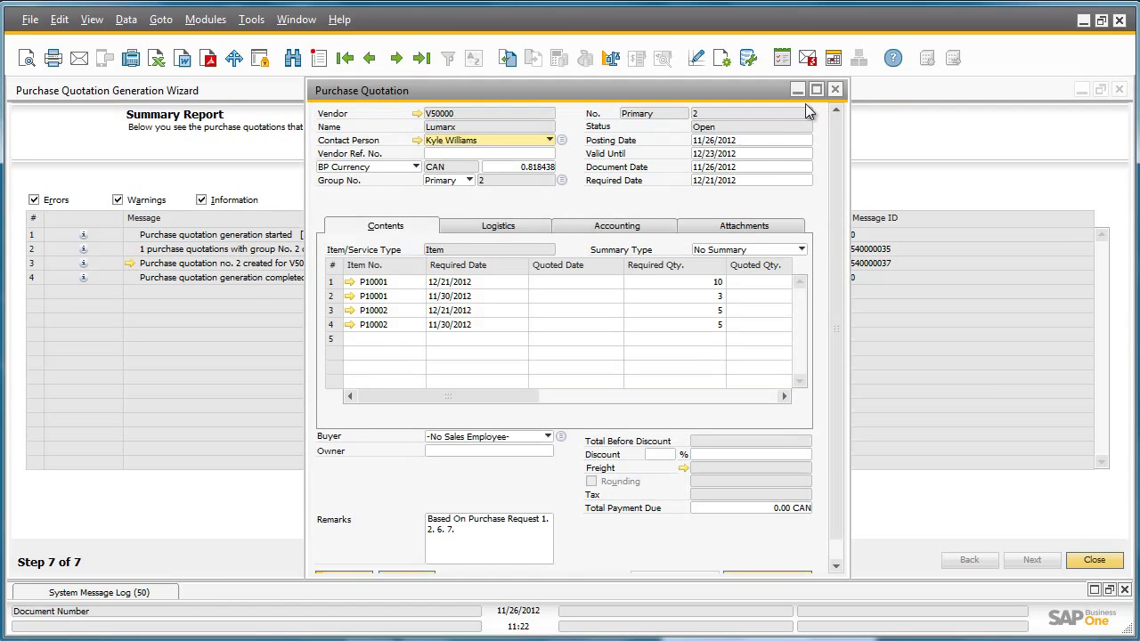
{"action": "left_click", "coordinate": [816, 90]}
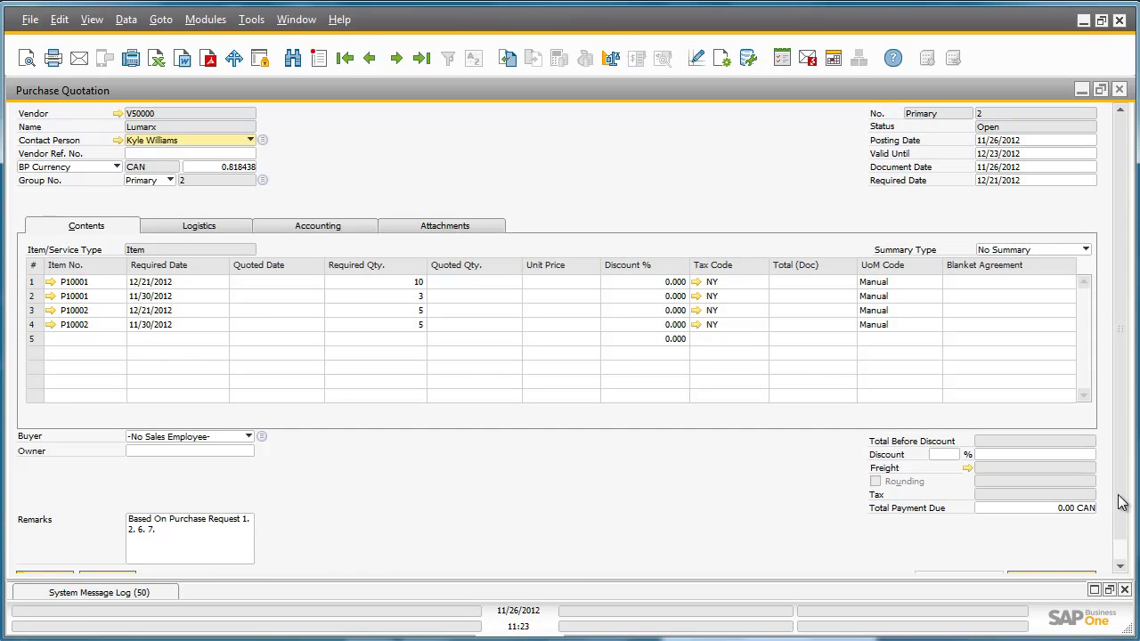
{"action": "left_click", "coordinate": [1120, 549]}
{"action": "left_click", "coordinate": [1064, 561]}
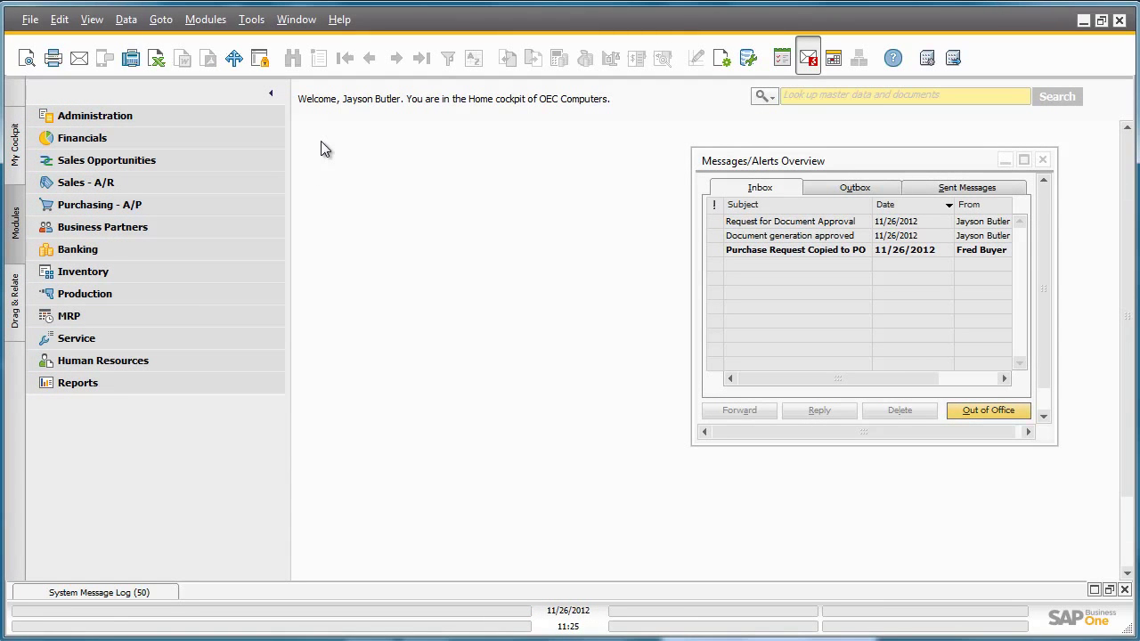
Step: Open the "Purchase Request Copied to PO" message in the inbox and view the linked purchase request
{"action": "left_click", "coordinate": [774, 254]}
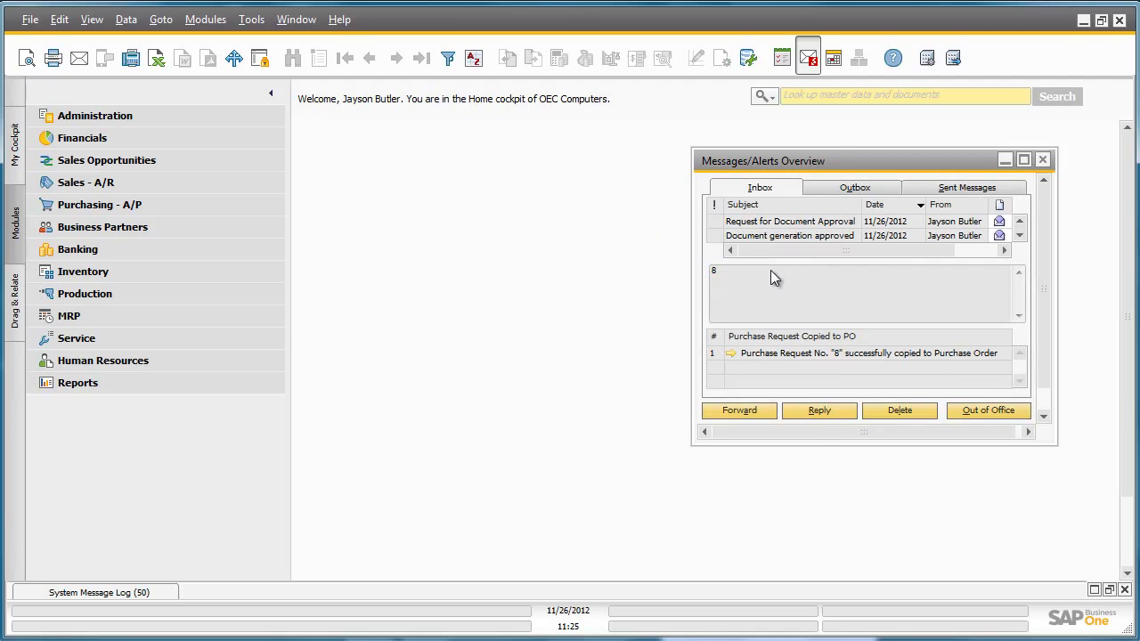
{"action": "left_click", "coordinate": [777, 354]}
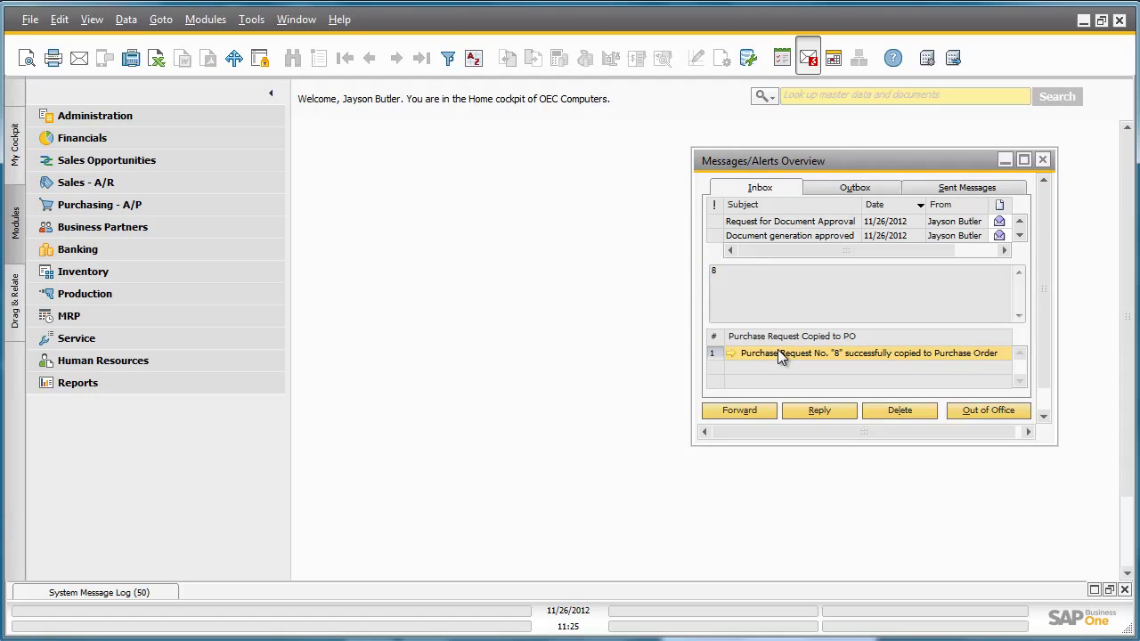
{"action": "left_click", "coordinate": [730, 353]}
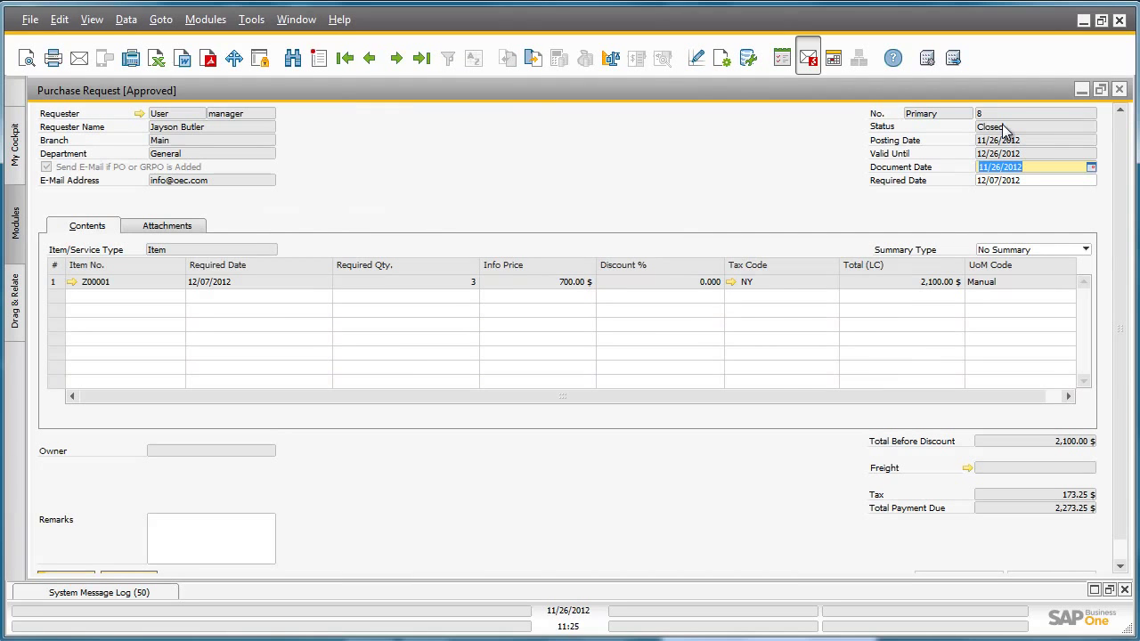
Step: Show the purchase request's relationship map and open the linked purchase order from it
{"action": "right_click", "coordinate": [406, 292]}
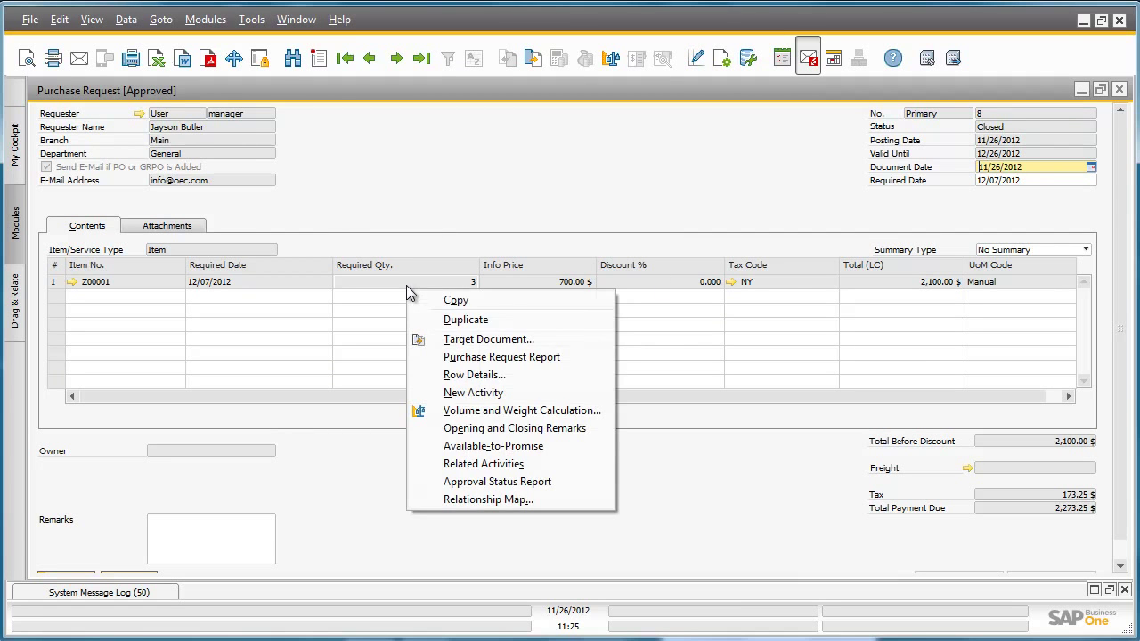
{"action": "left_click", "coordinate": [460, 501]}
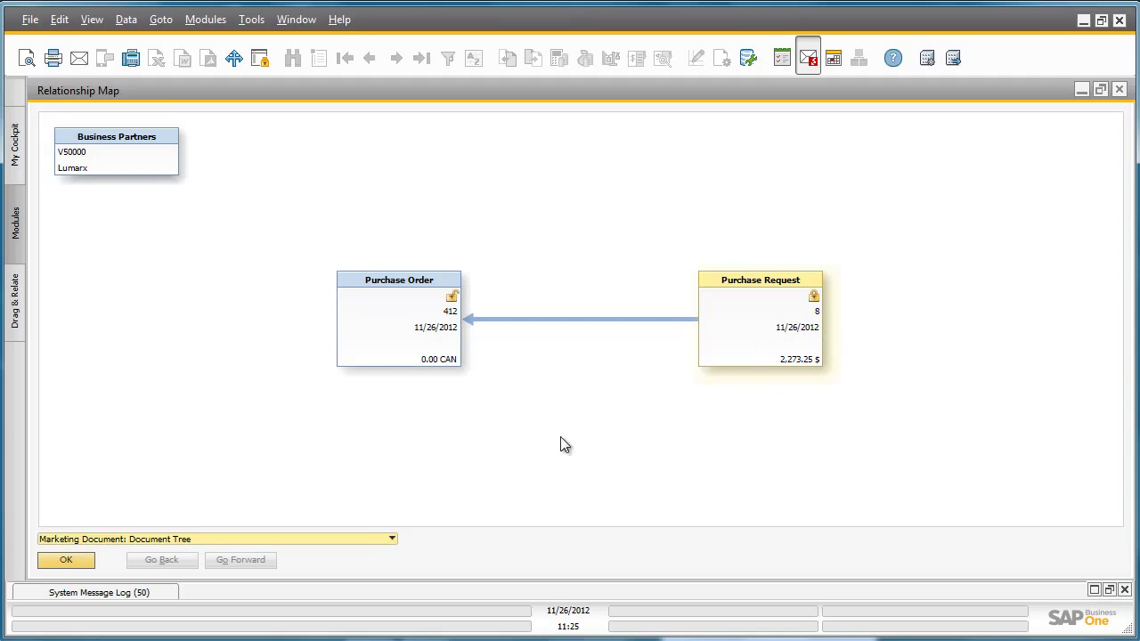
{"action": "double_click", "coordinate": [380, 319]}
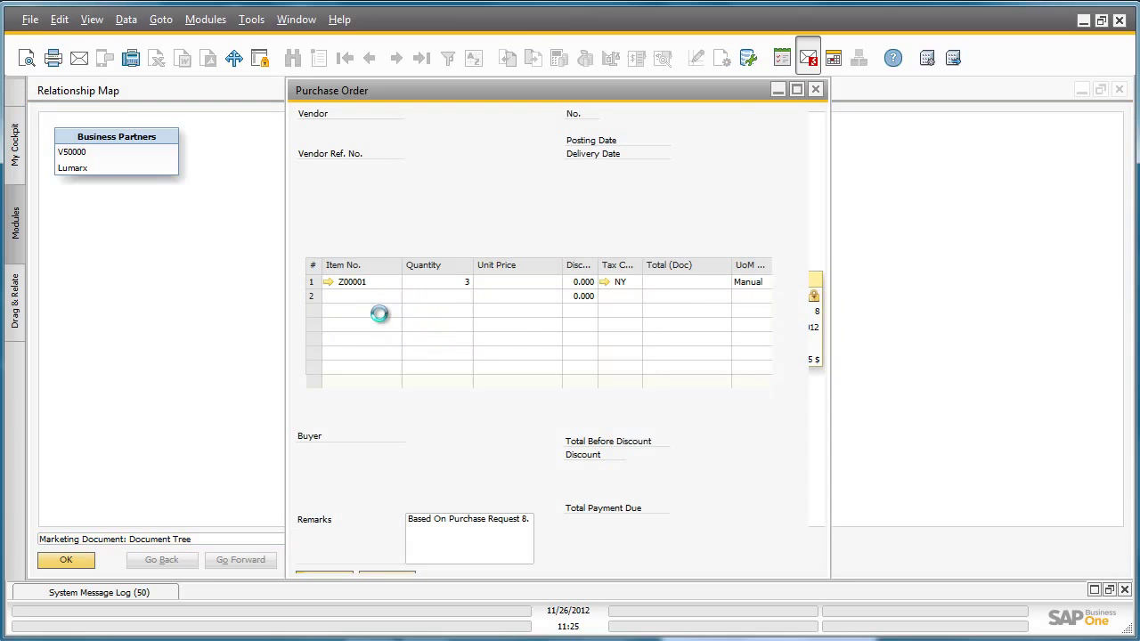